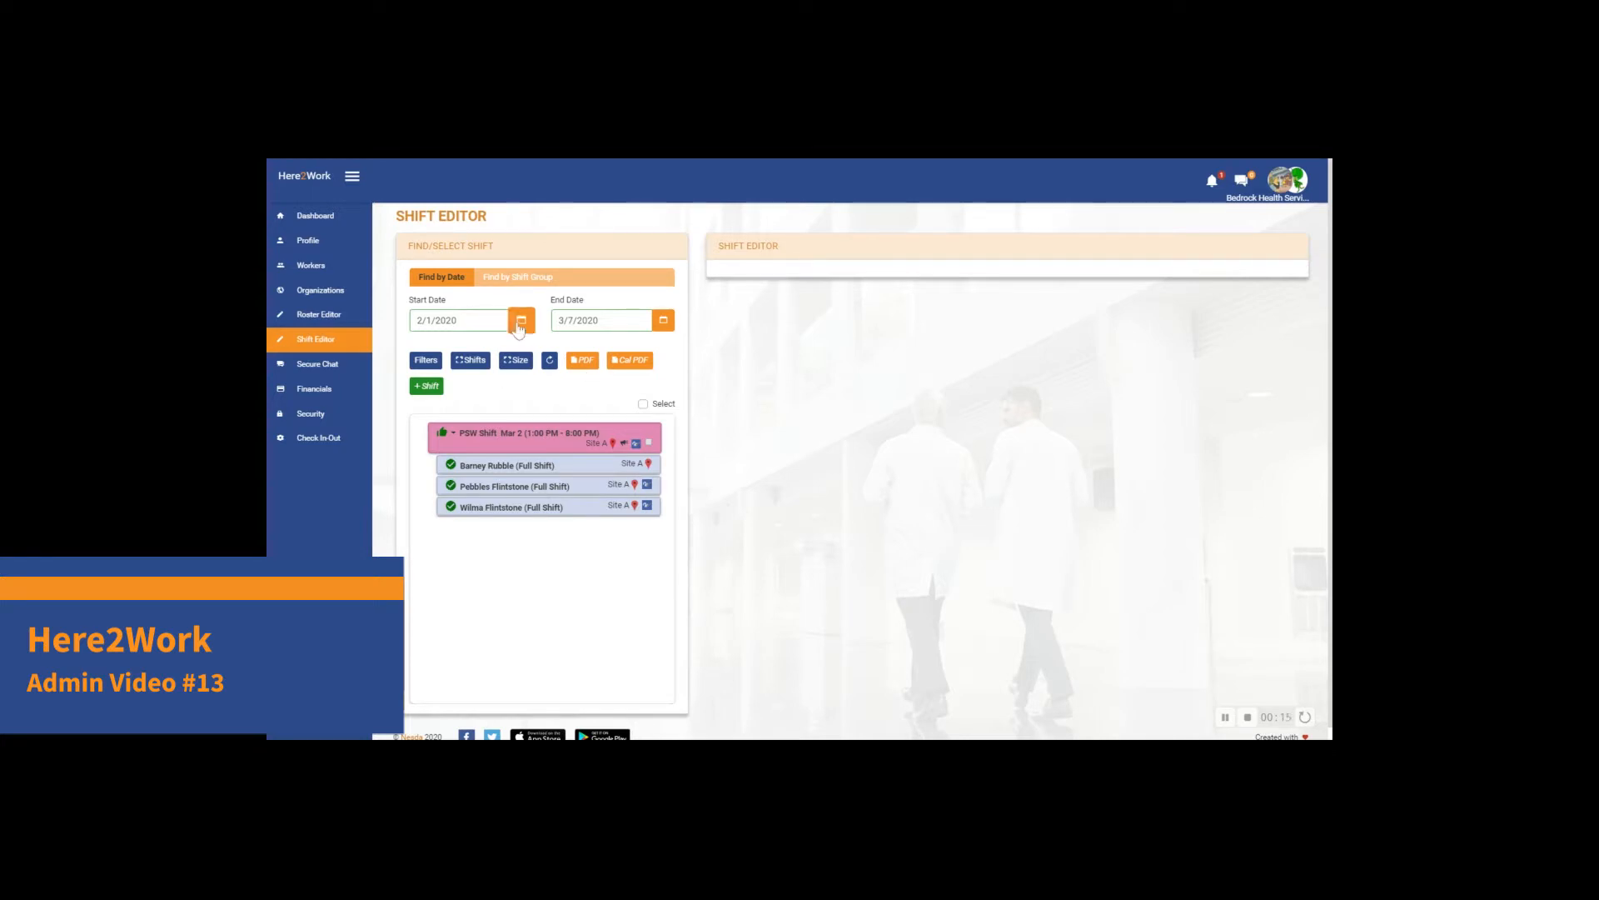
# Step: Add a new shift and set its start date and time to 3/1/2020, 6:00 AM
pyautogui.click(423, 387)
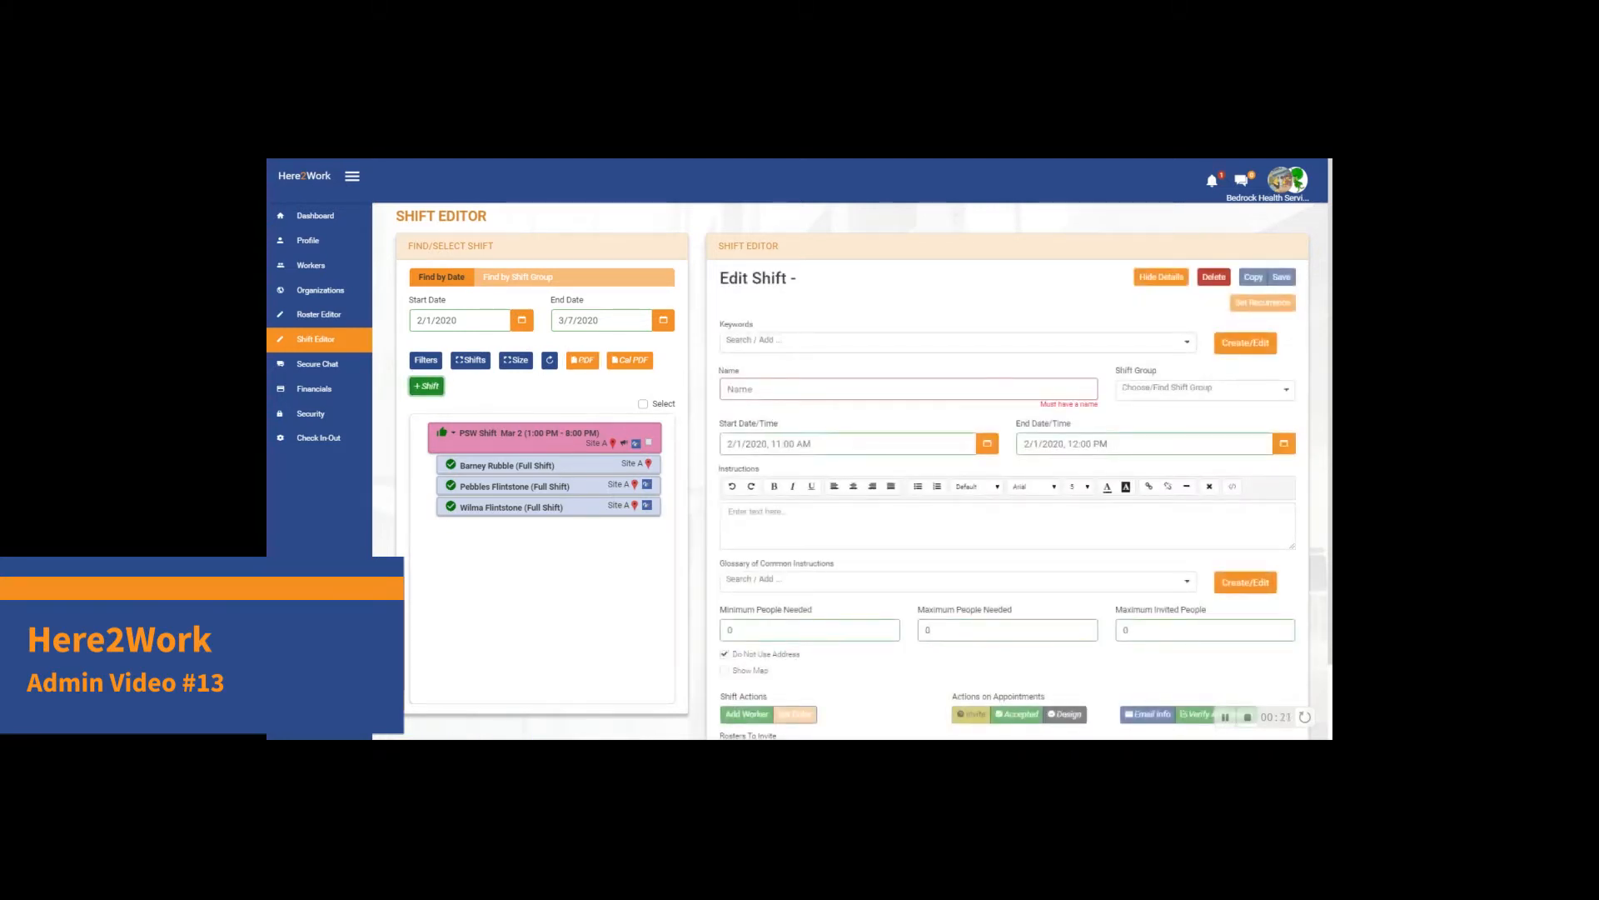
pyautogui.click(986, 445)
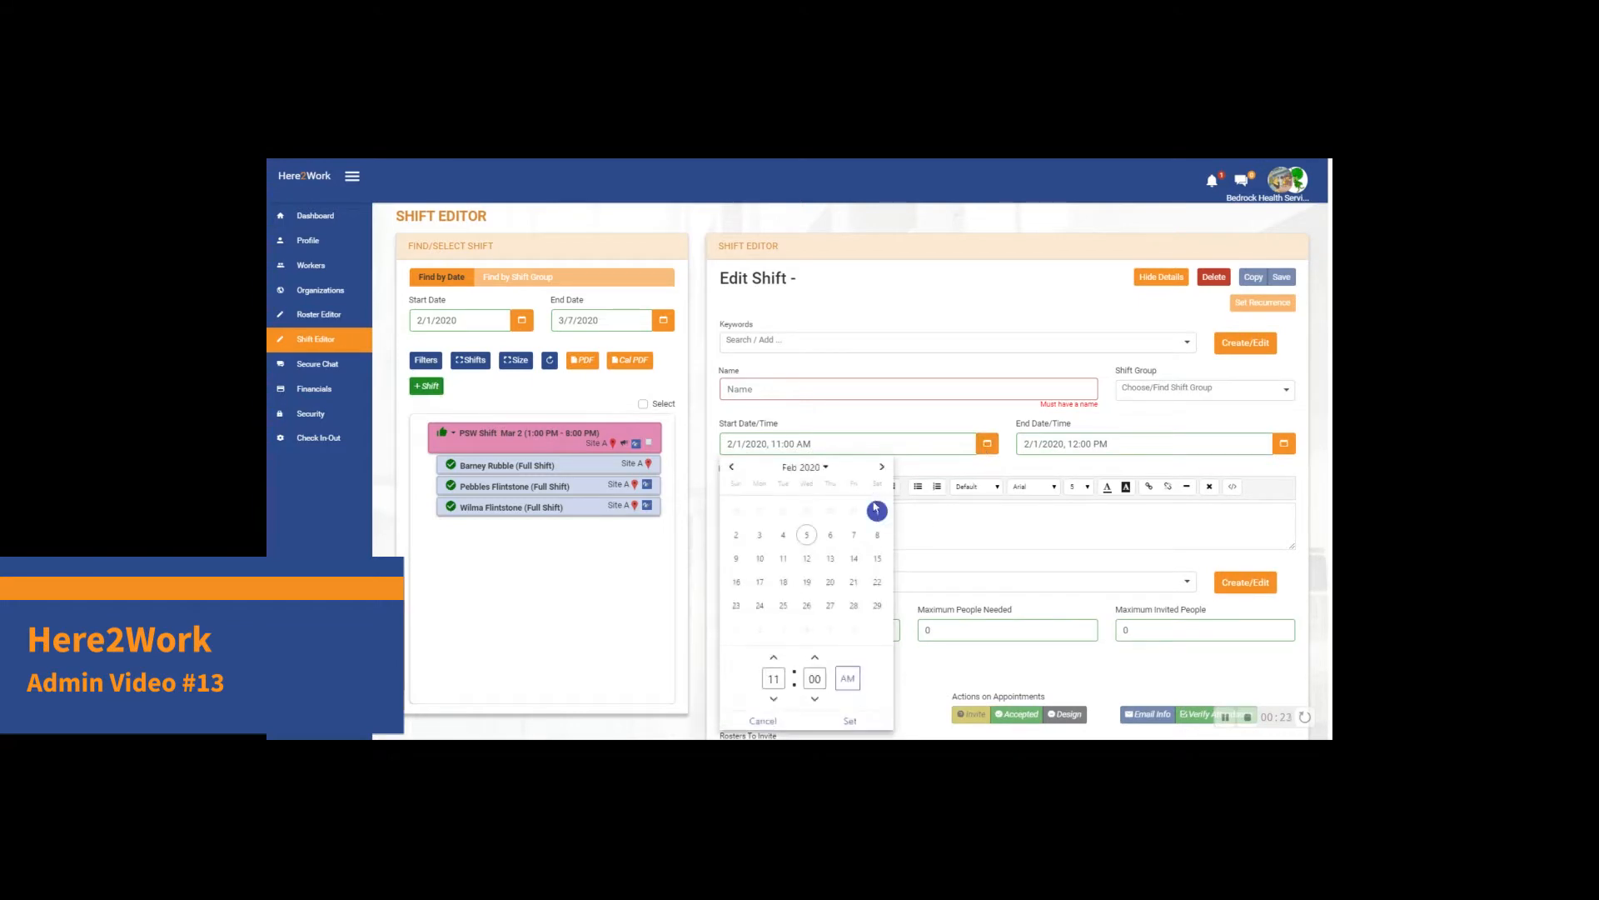
pyautogui.click(737, 630)
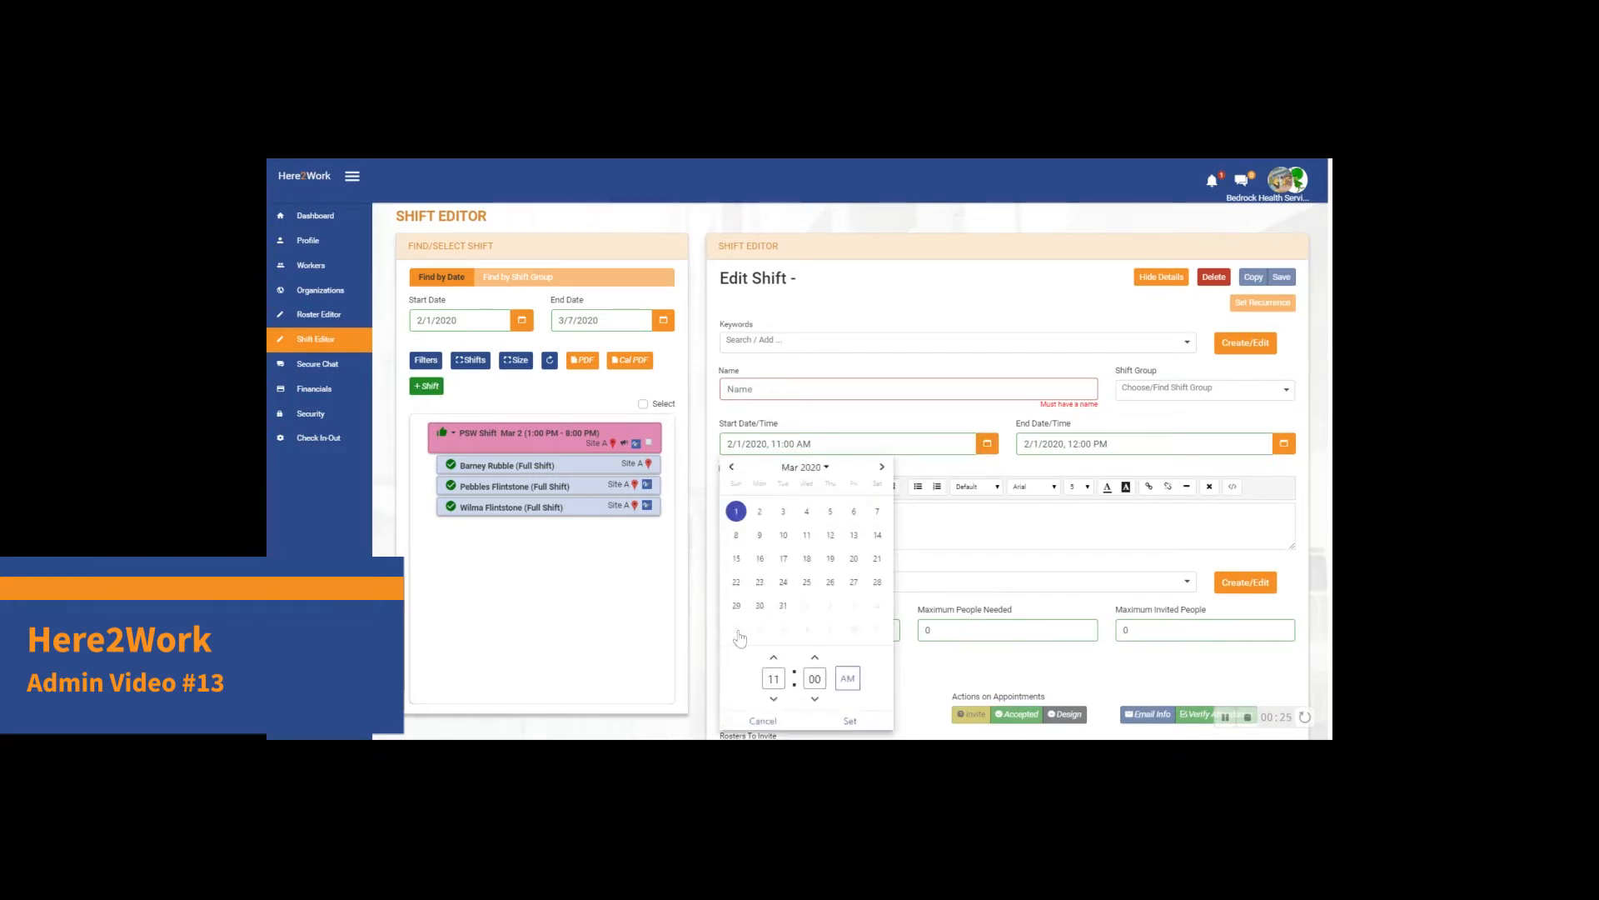
pyautogui.click(774, 700)
pyautogui.click(773, 699)
pyautogui.click(850, 721)
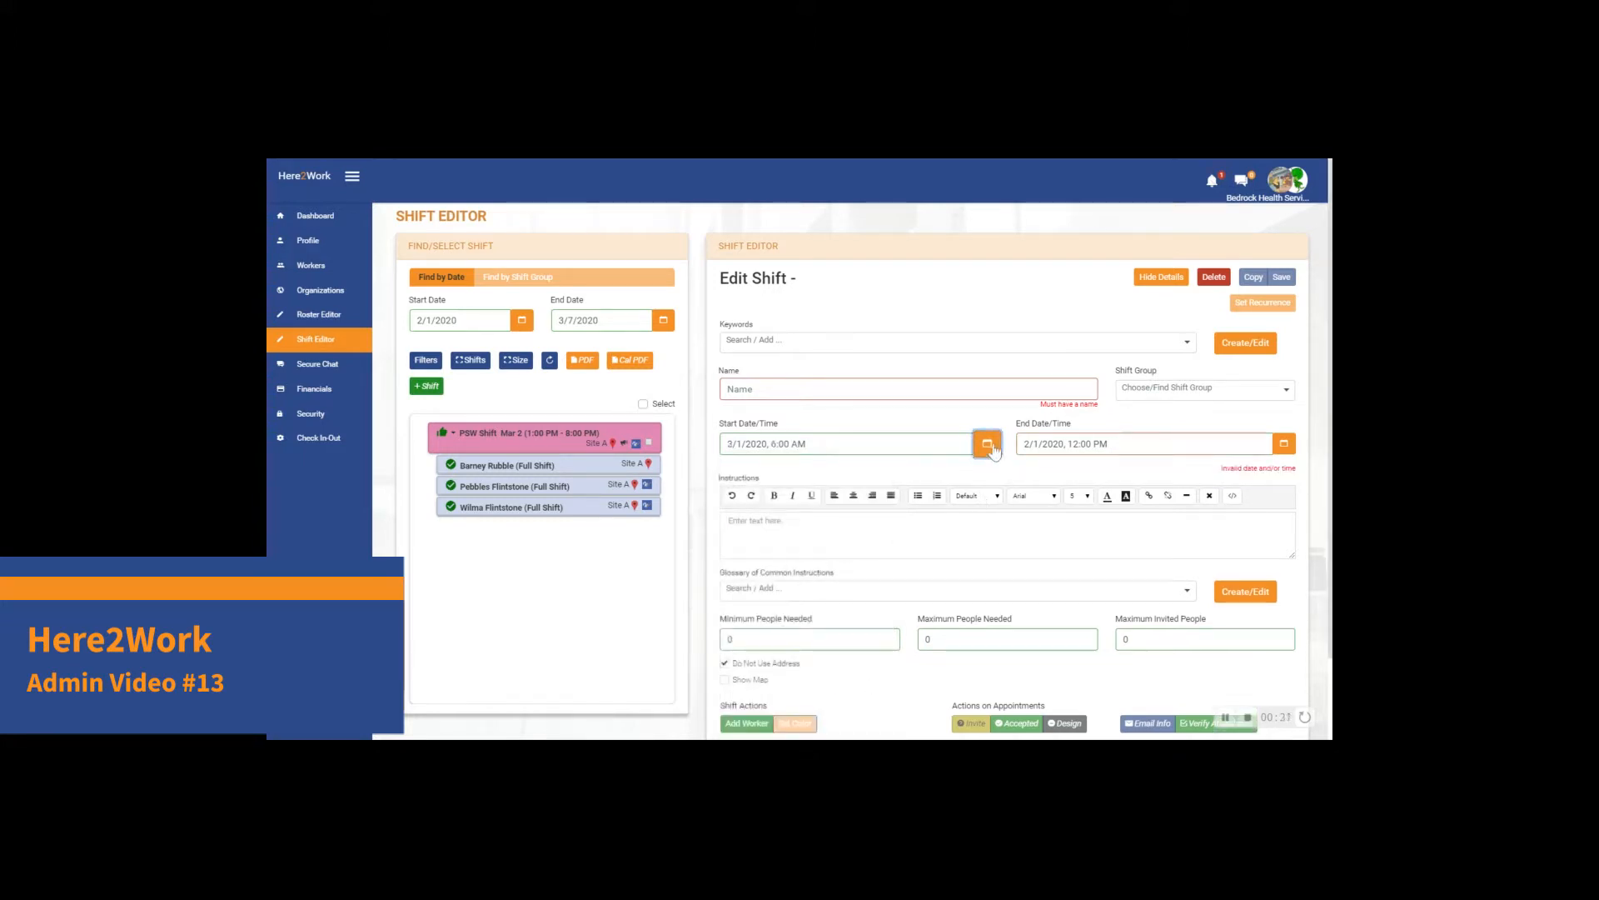
# Step: Set the new shift's end date and time to 3/1/2020, 6:00 PM
pyautogui.click(1280, 449)
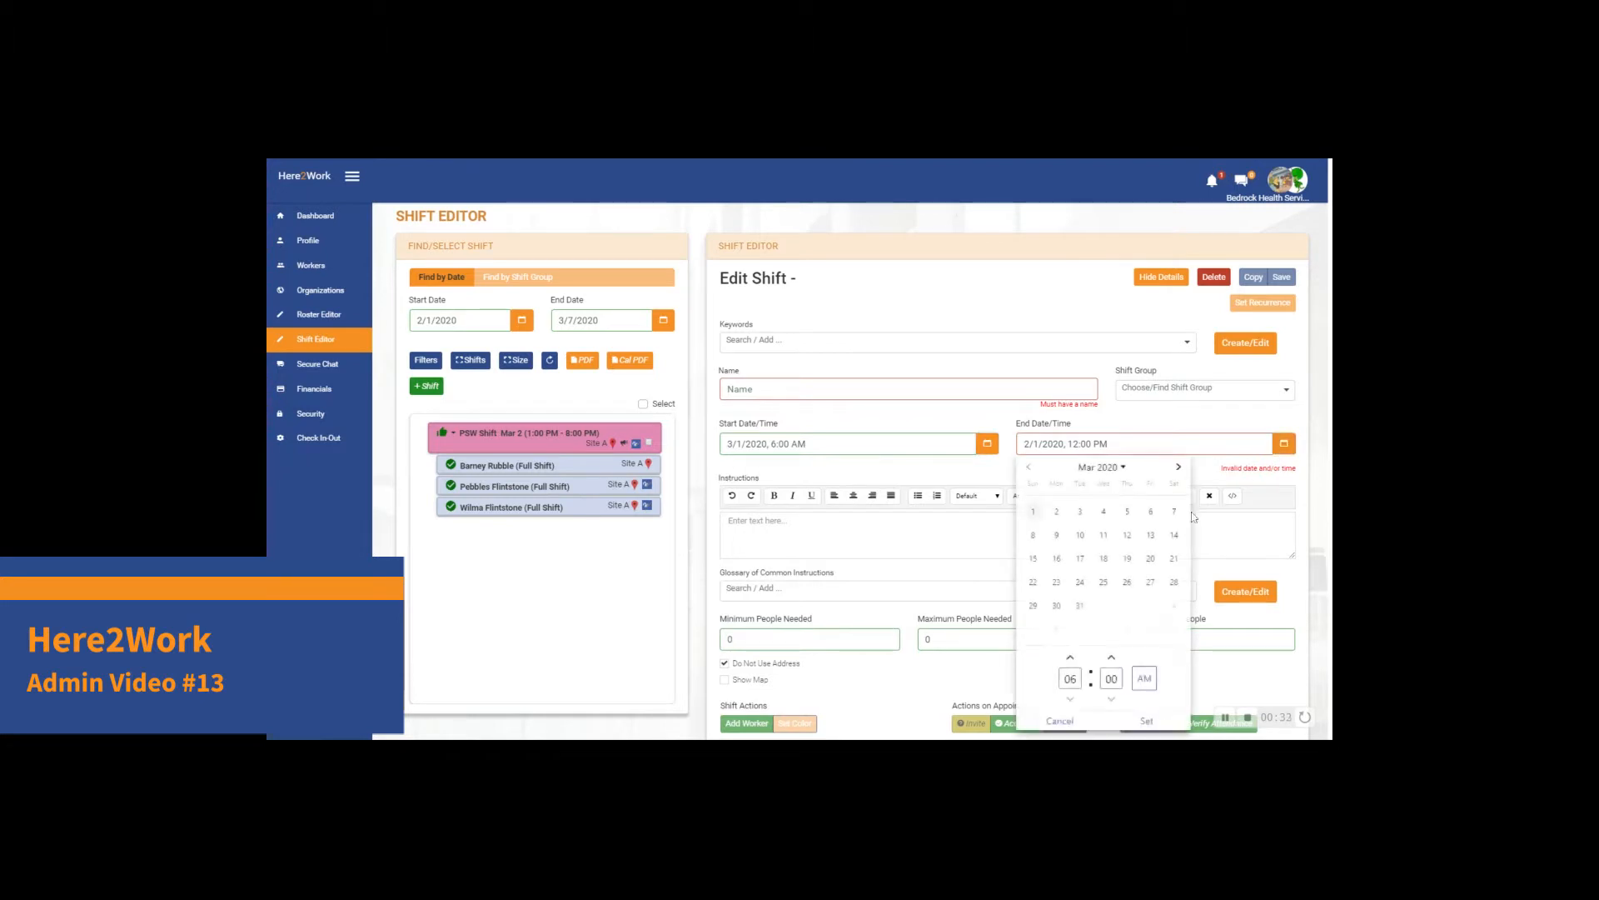
pyautogui.click(1070, 659)
pyautogui.click(1070, 659)
pyautogui.click(1070, 659)
pyautogui.click(1147, 722)
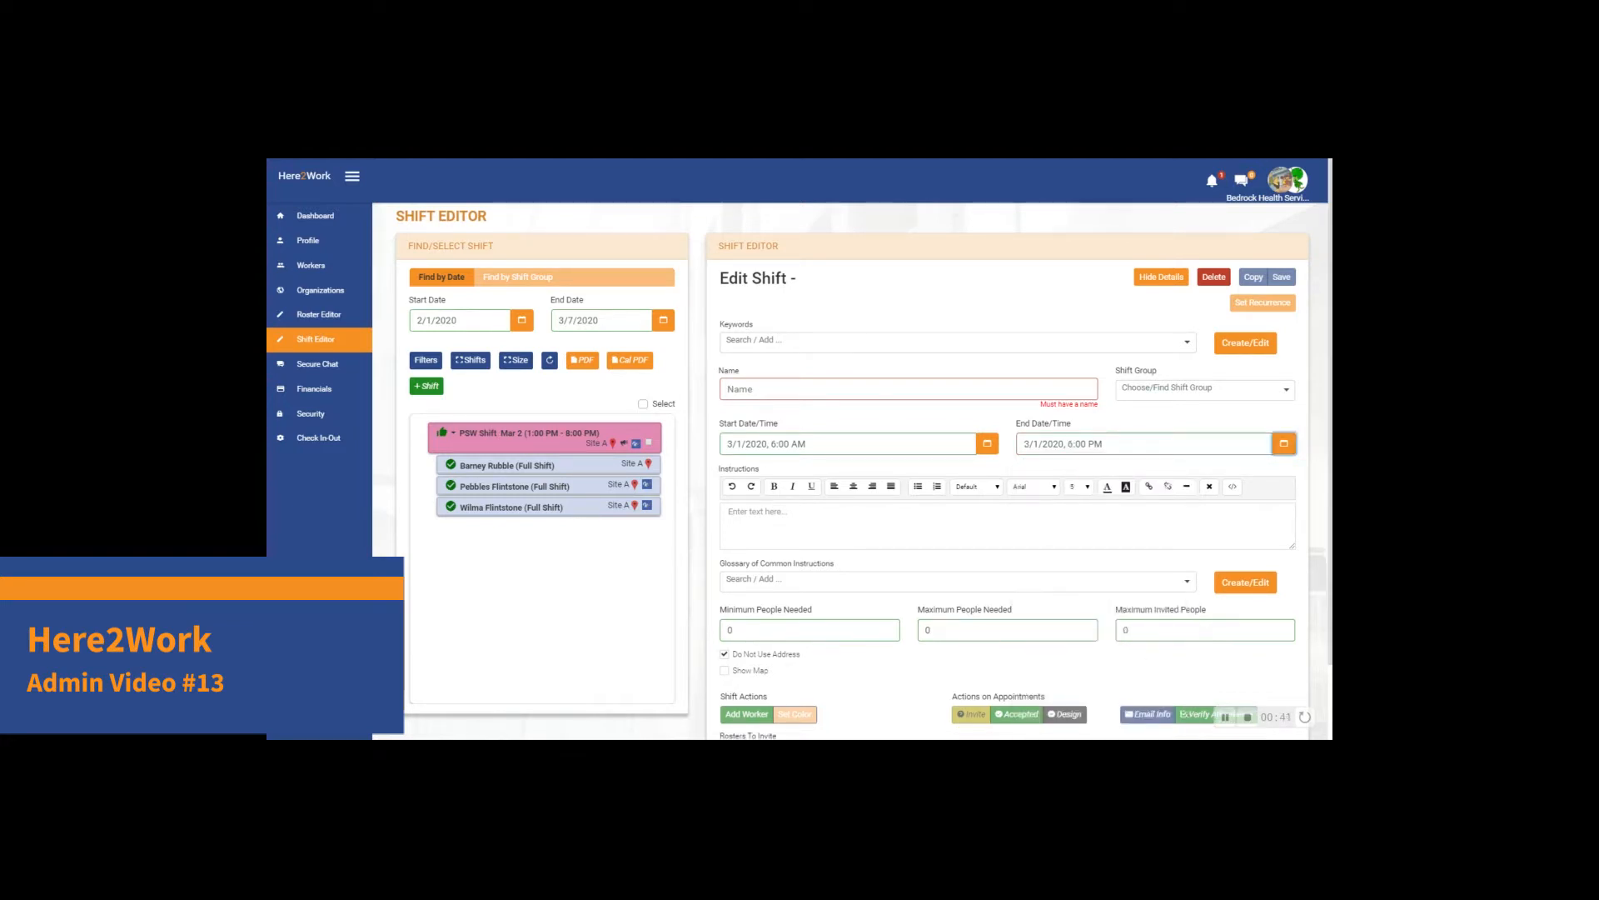
# Step: Name the new shift "PSW AM"
pyautogui.click(742, 389)
pyautogui.write('PSW ')
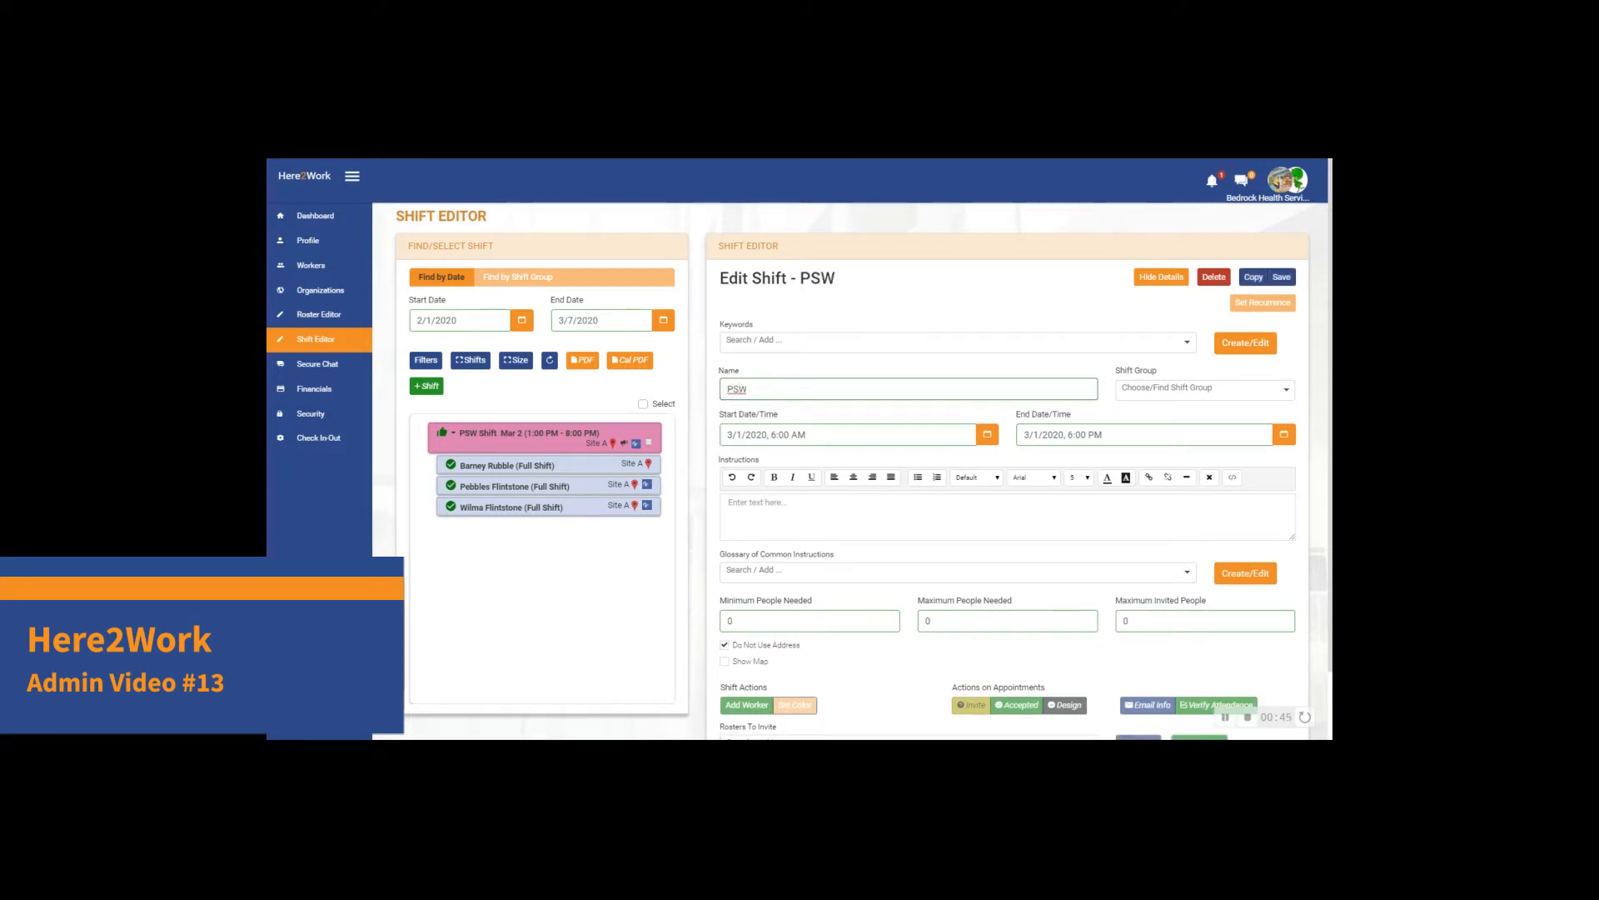
pyautogui.write('AM')
# Step: Enter "Instructions" as the shift's instructions and add PSW Guidelines from the glossary of common instructions
pyautogui.click(730, 502)
pyautogui.write('Instrucitons')
pyautogui.press('BackSpace')
pyautogui.press('BackSpace')
pyautogui.press('BackSpace')
pyautogui.write('tions')
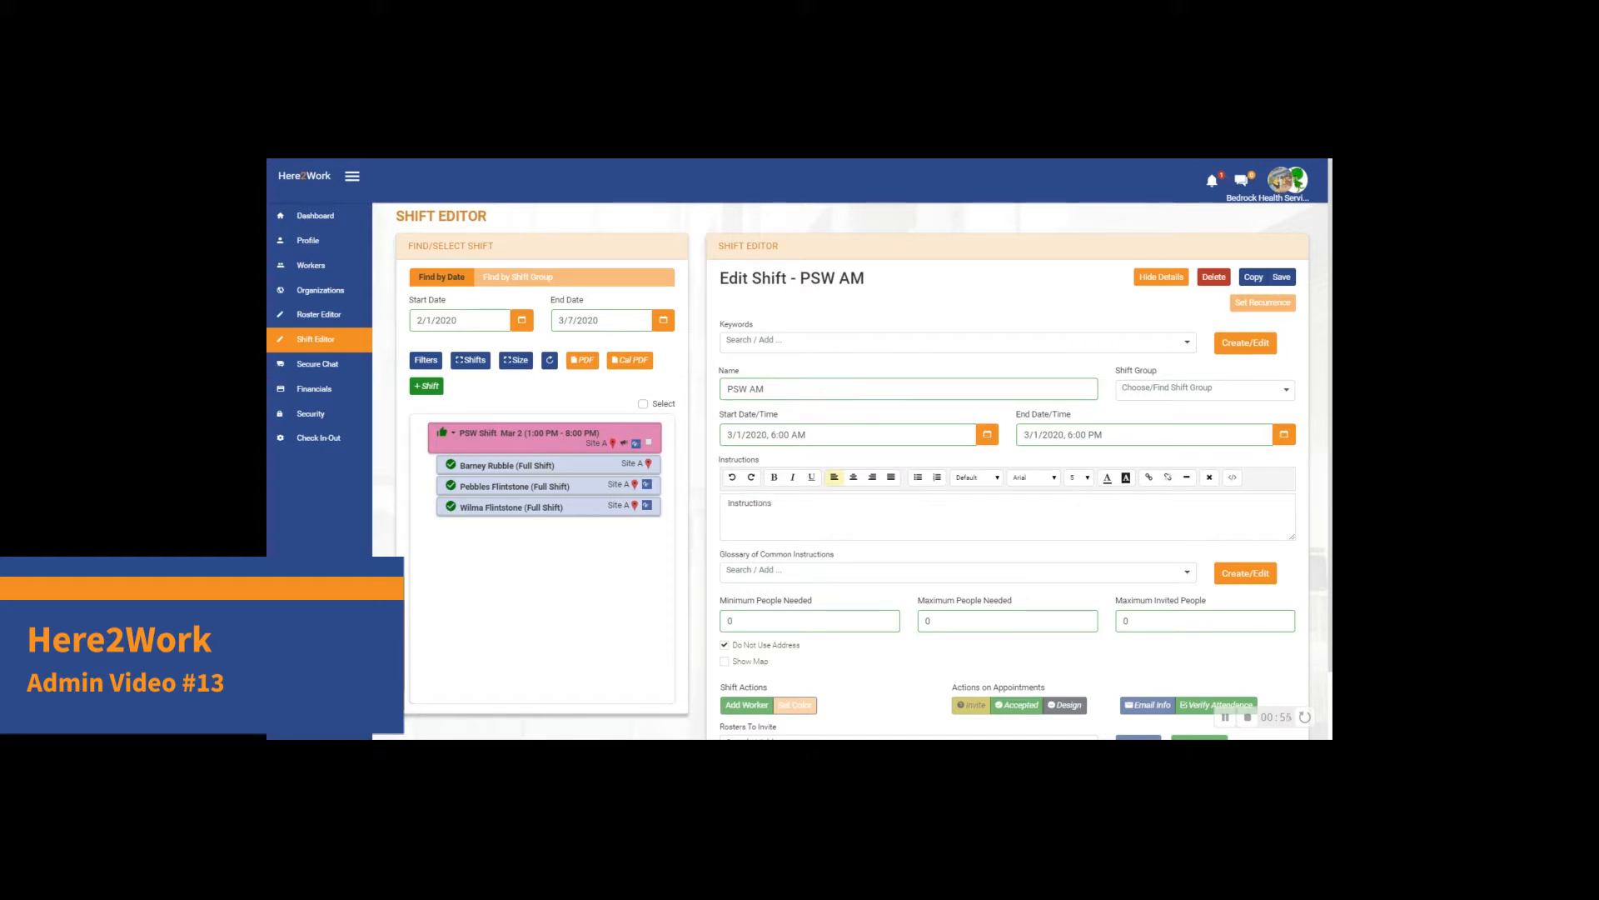
pyautogui.click(829, 581)
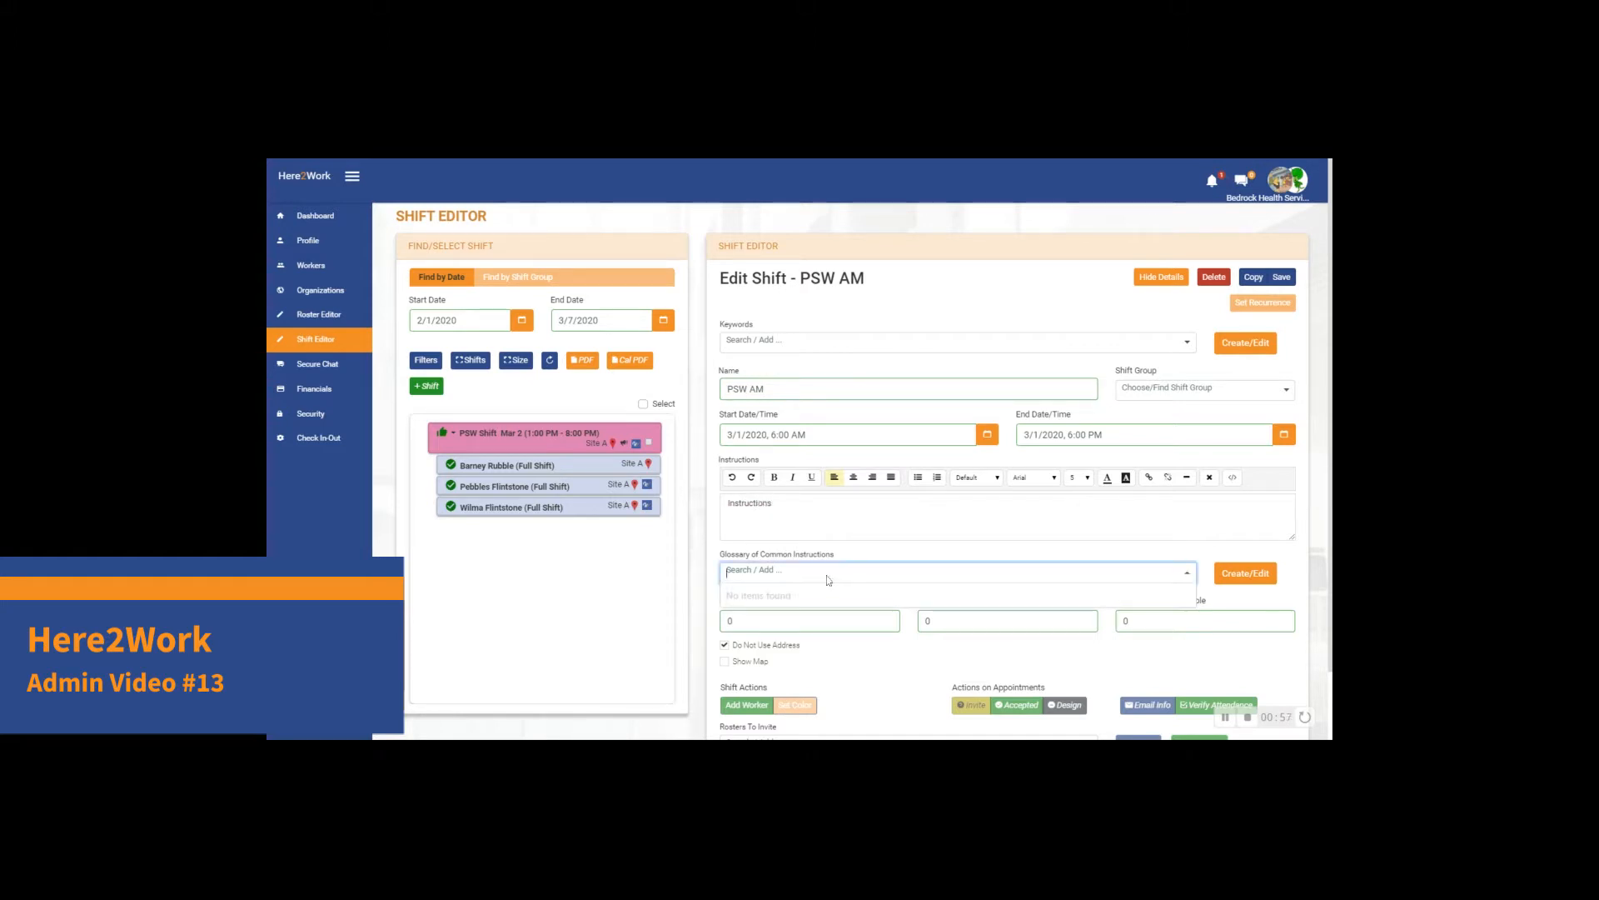
pyautogui.click(819, 595)
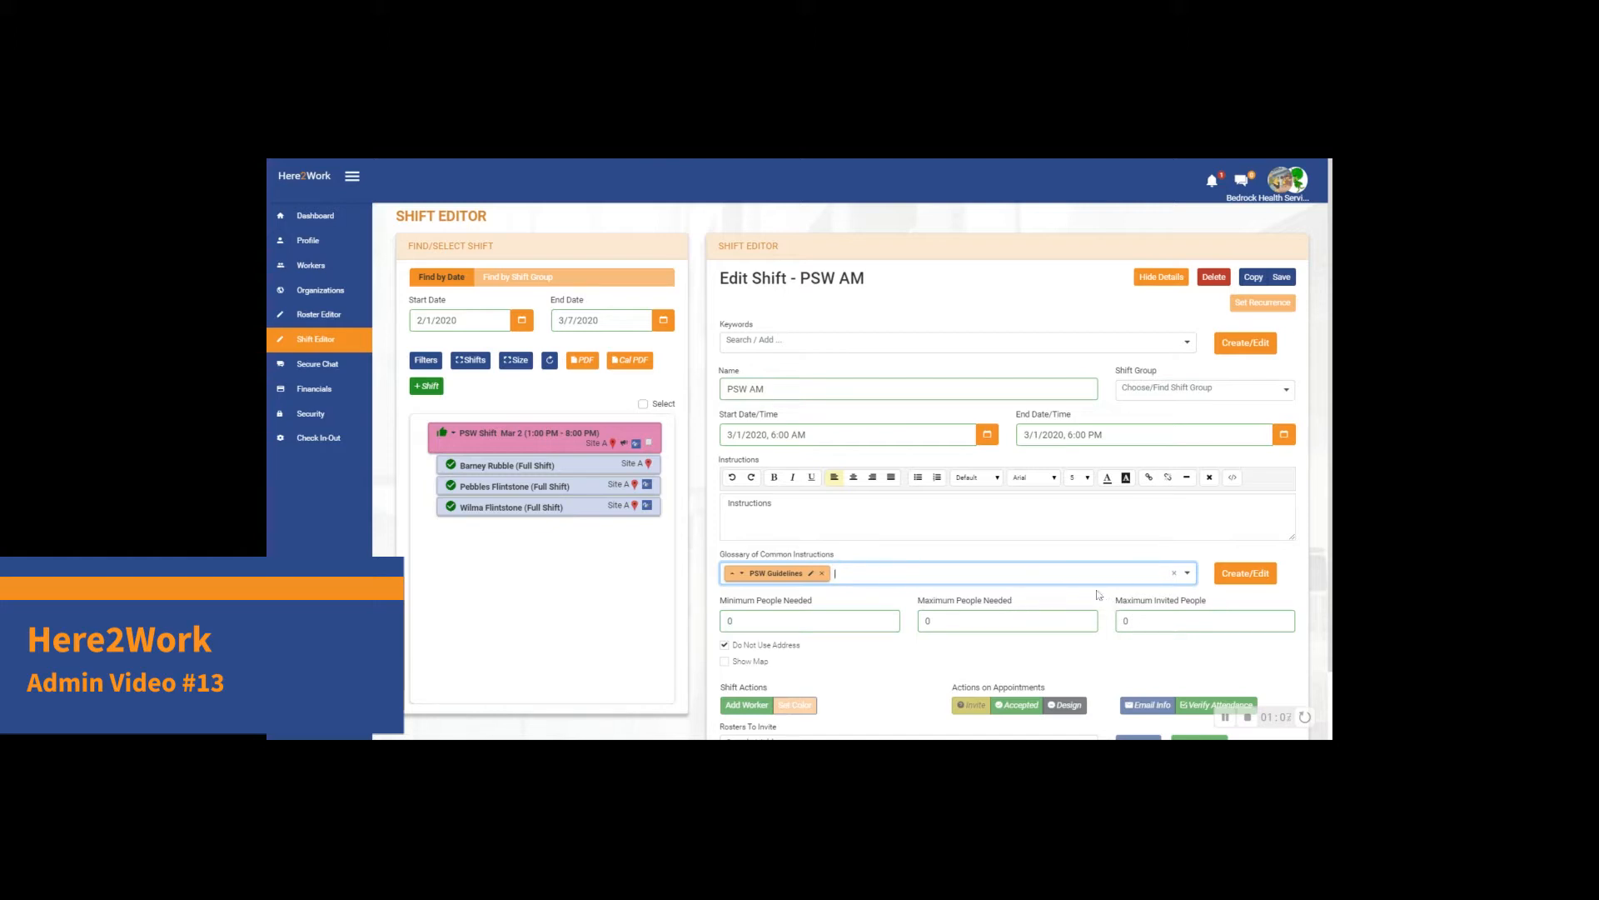
# Step: Set both the maximum and minimum people needed to 5 and save the PSW AM shift
pyautogui.doubleClick(927, 621)
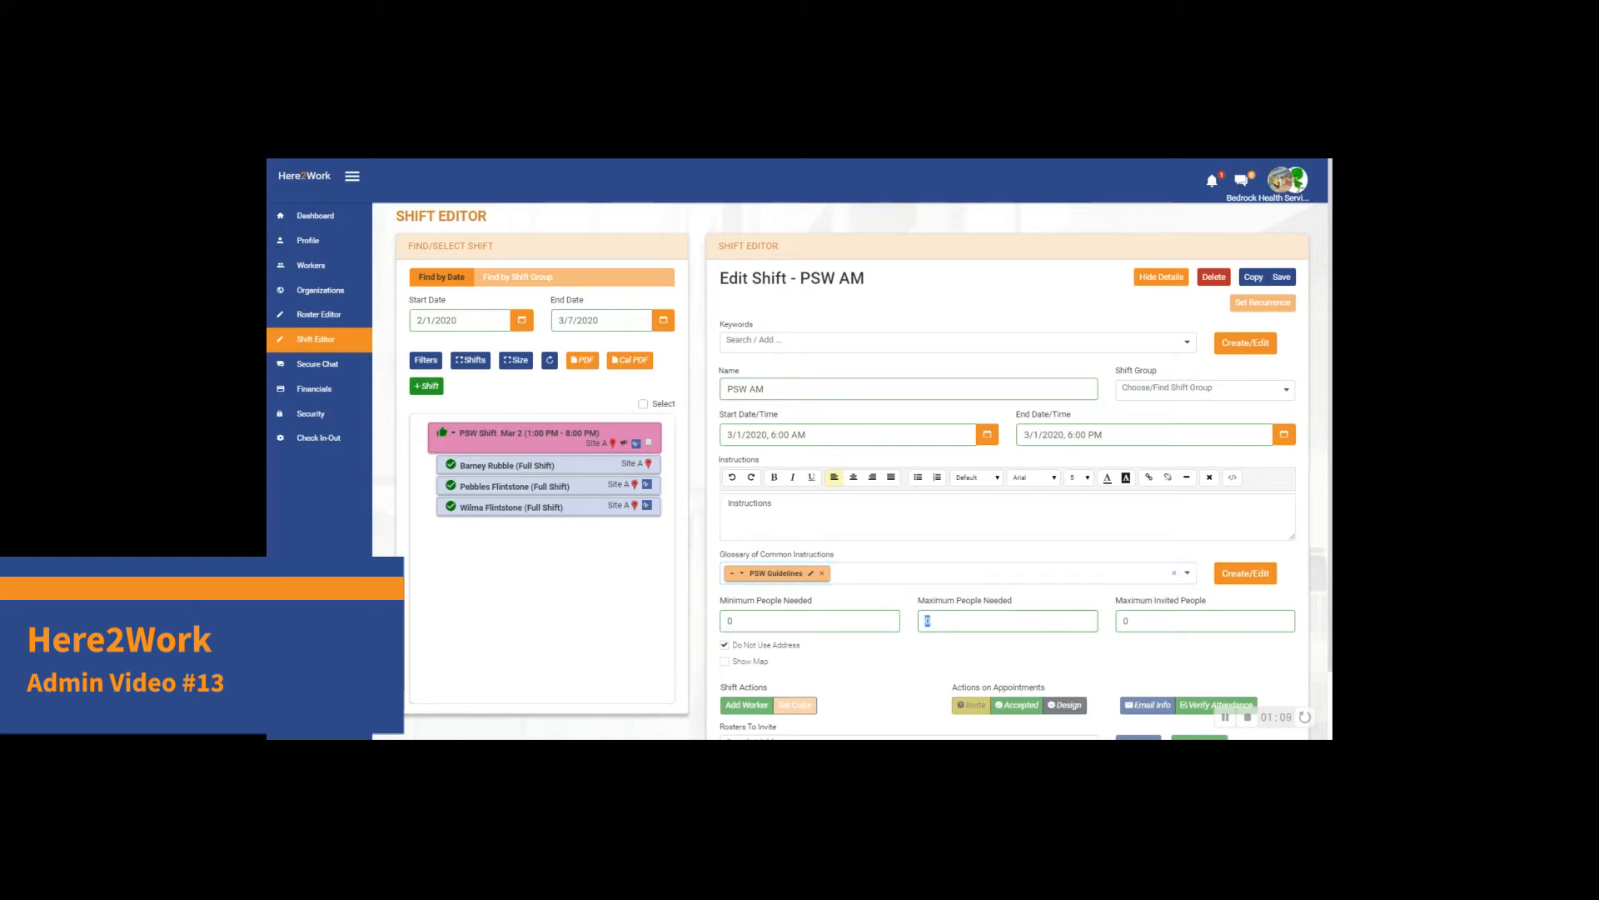
pyautogui.write('5')
pyautogui.doubleClick(729, 621)
pyautogui.write('5')
pyautogui.click(1280, 277)
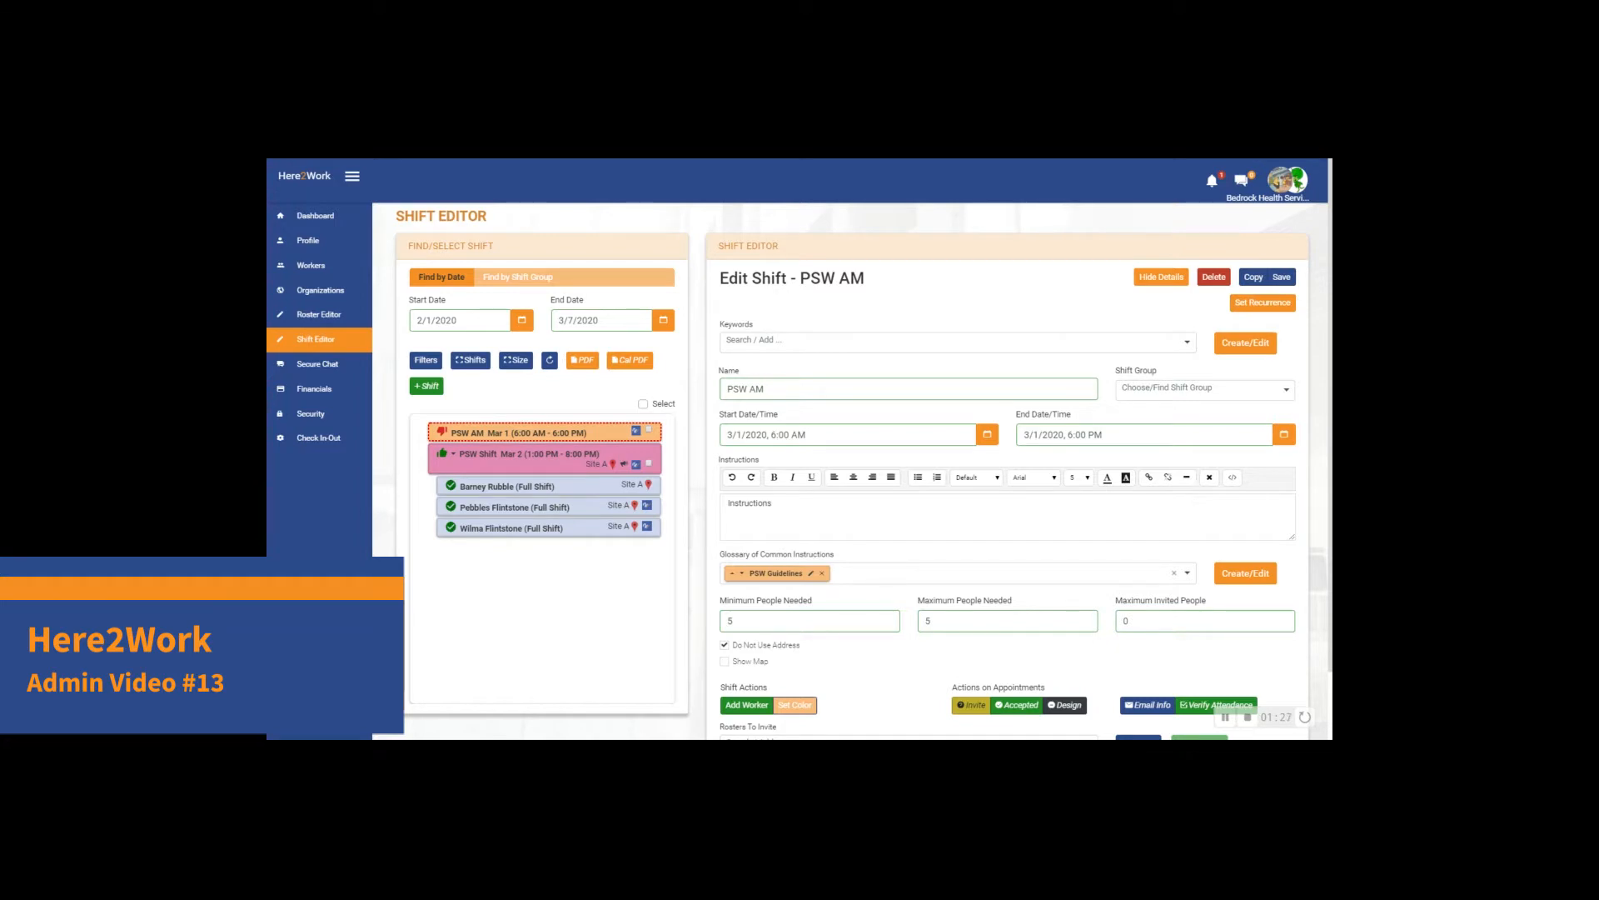
# Step: Open the recurrence settings for the PSW AM shift
pyautogui.scroll(-1, 958, 655)
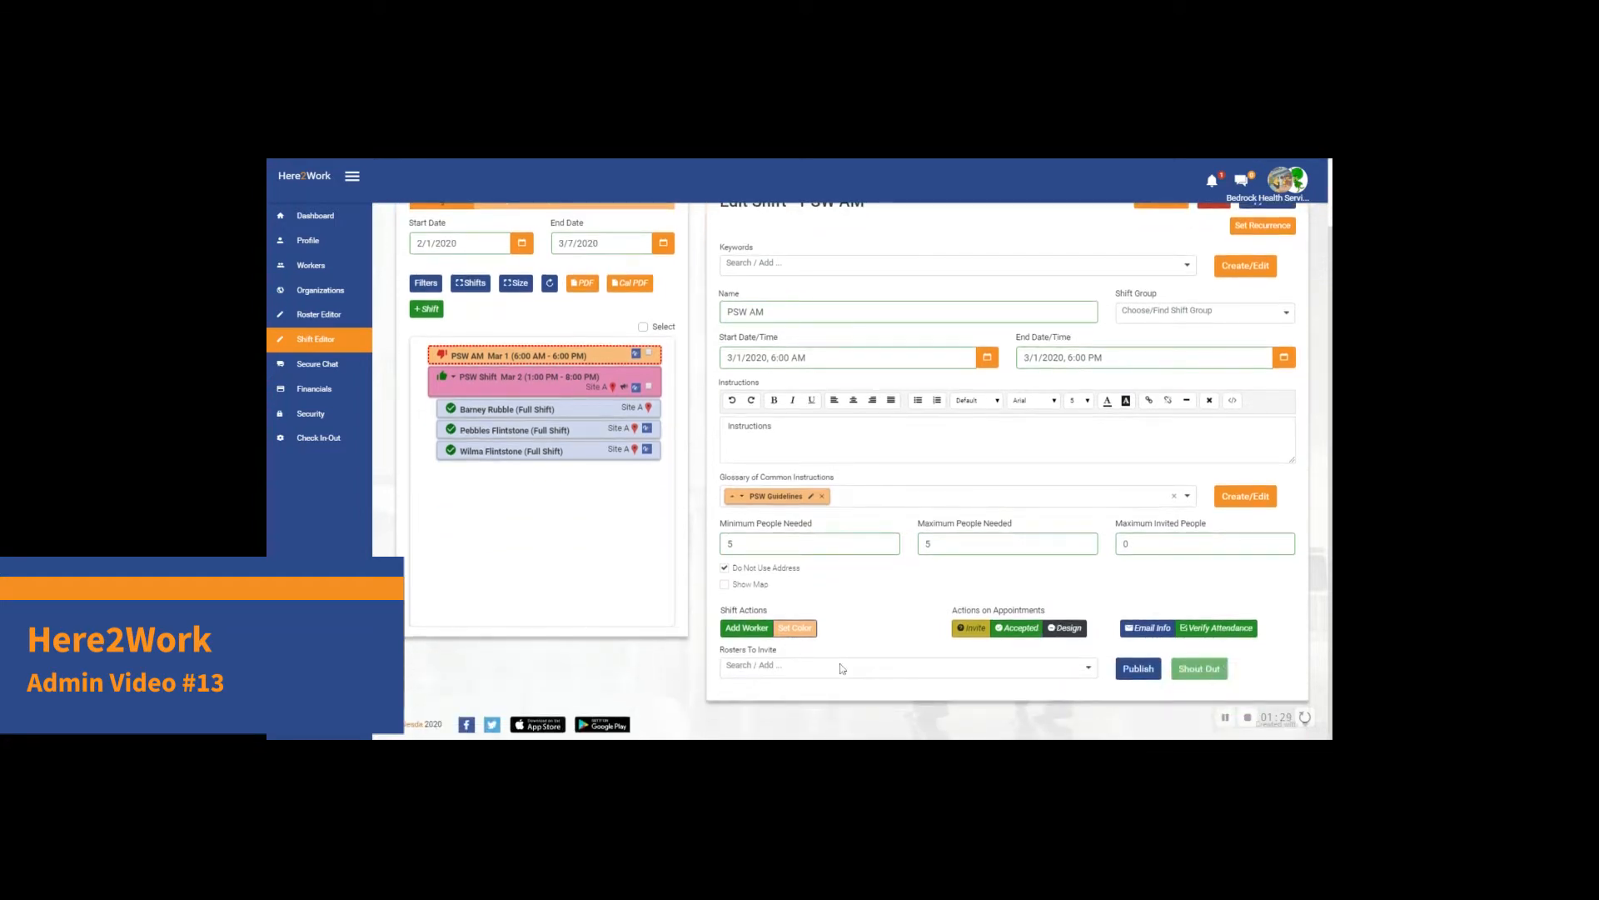
pyautogui.scroll(1, 958, 583)
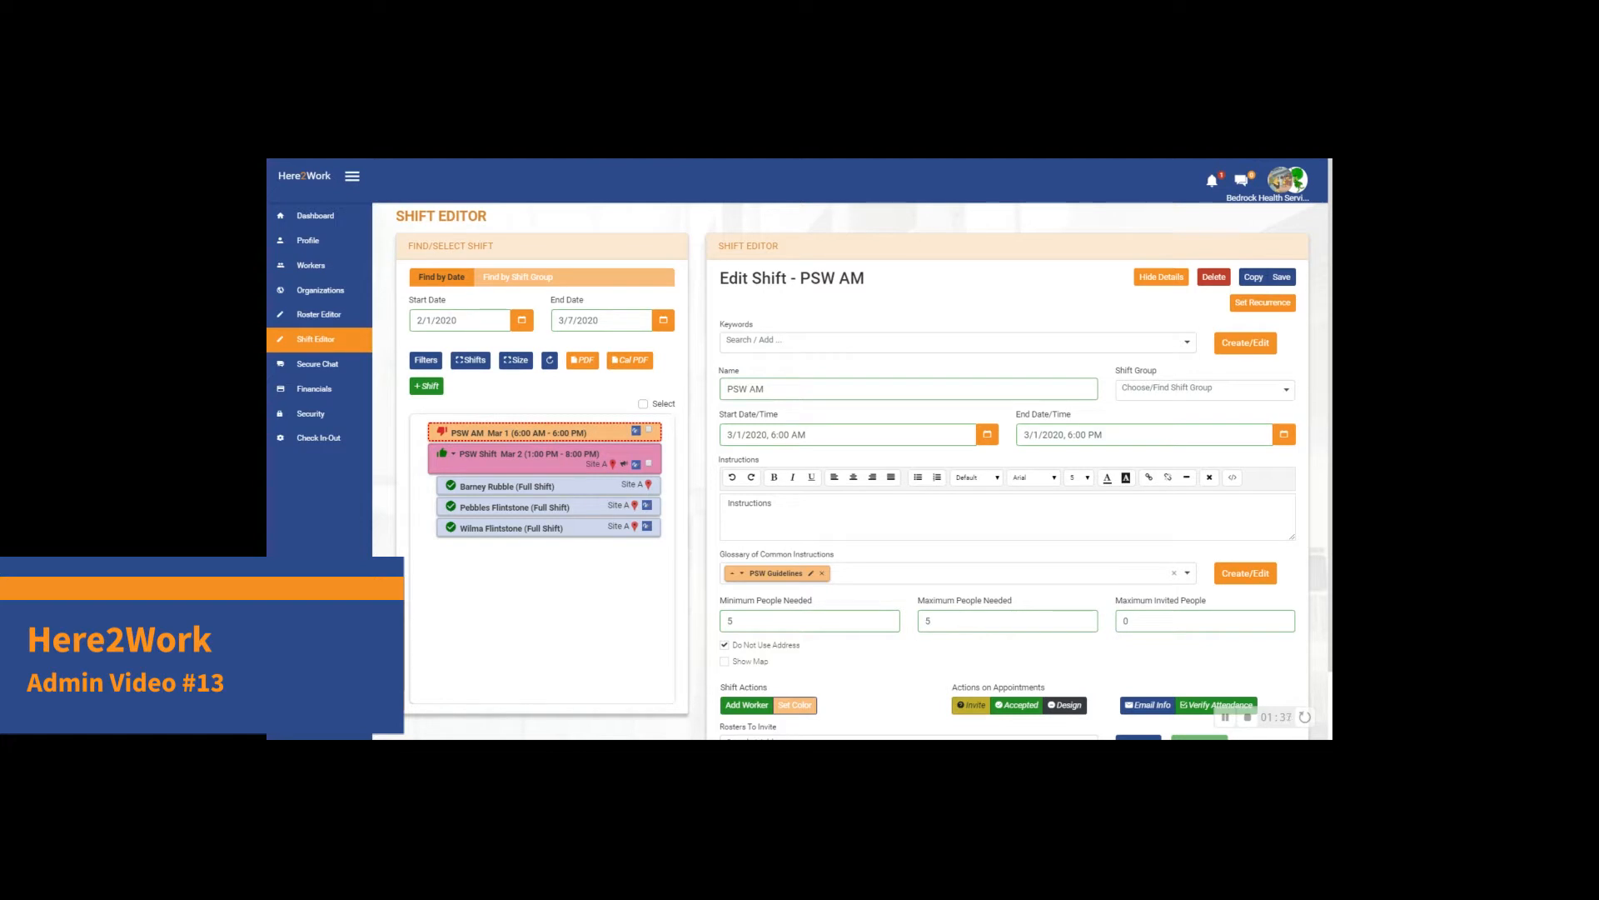
pyautogui.click(1246, 305)
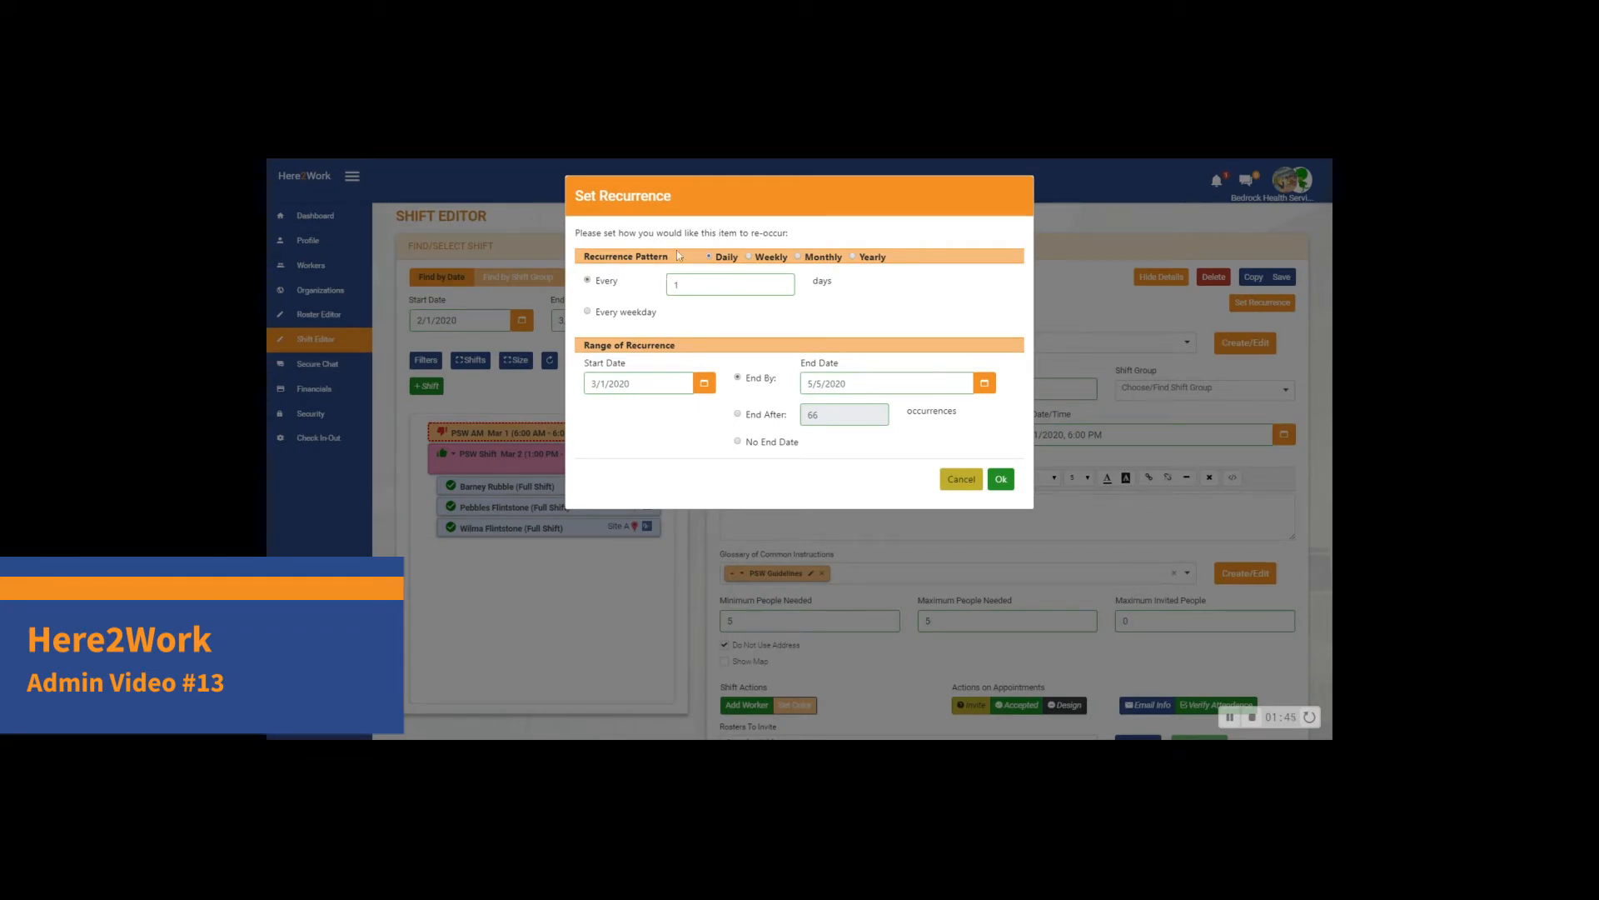
# Step: Look through the every-weekday, weekly, monthly and yearly recurrence options, ending back on the daily pattern
pyautogui.click(597, 314)
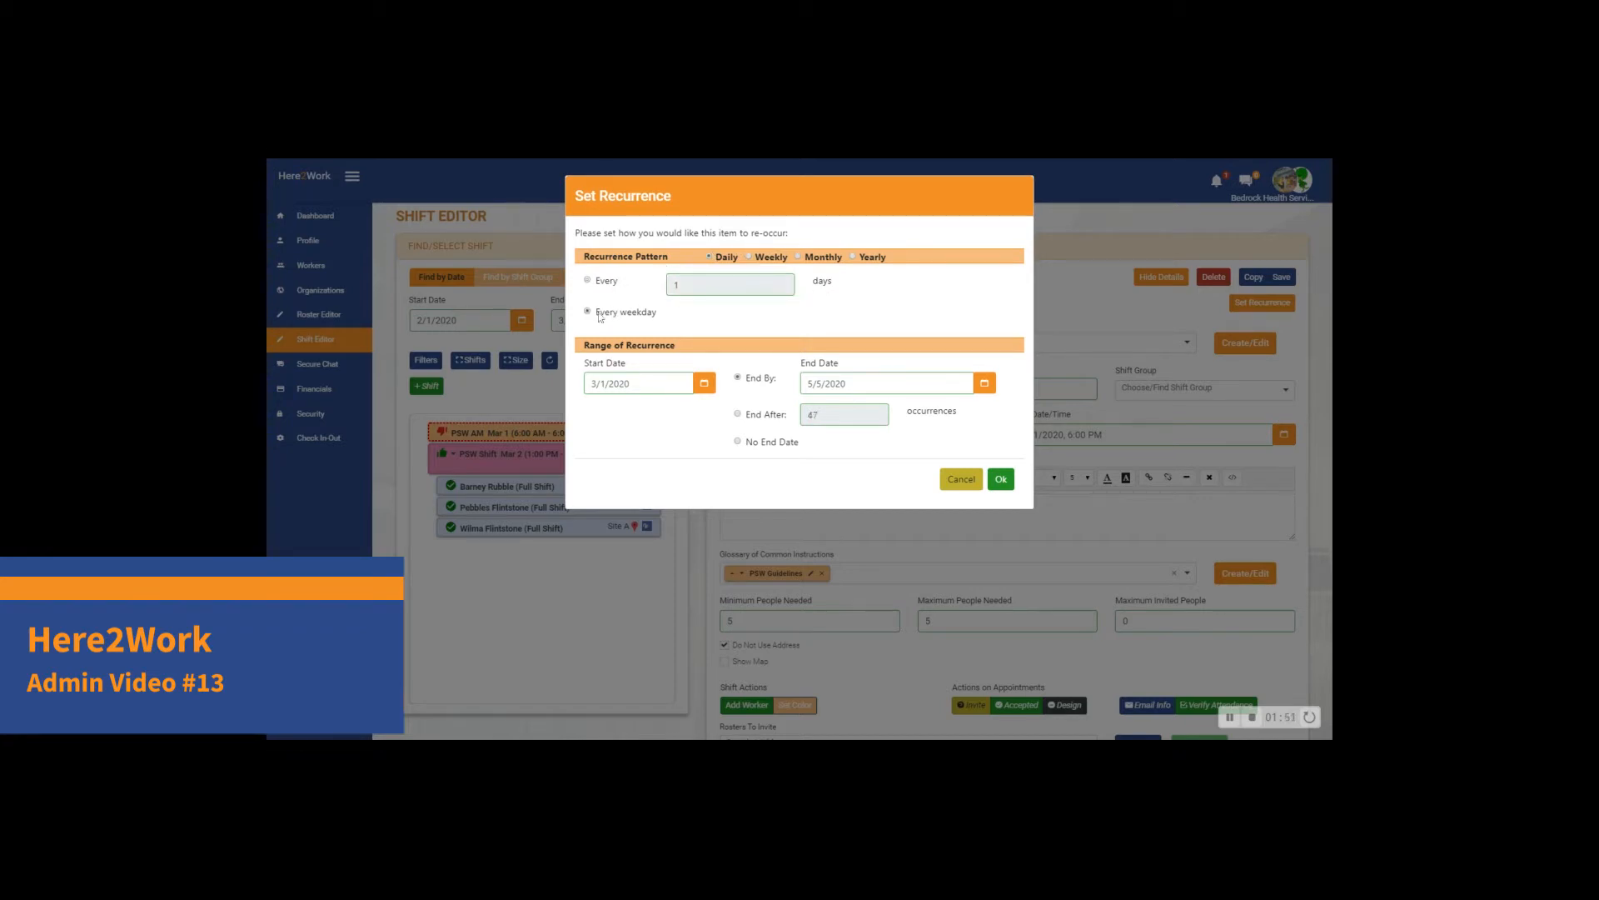
pyautogui.click(751, 257)
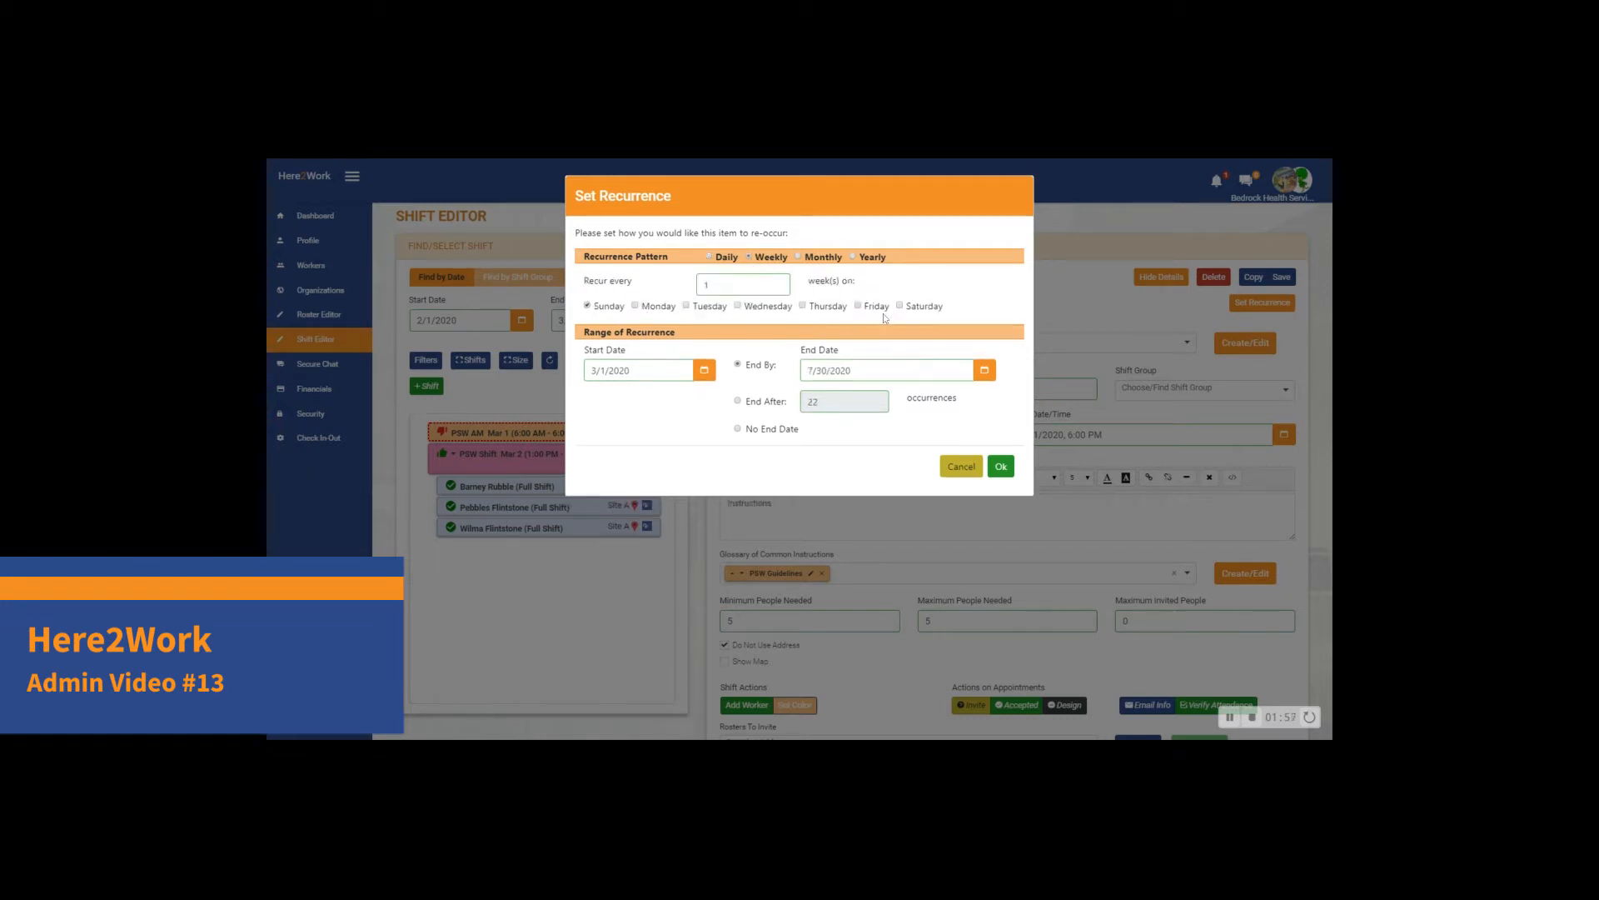
pyautogui.click(799, 259)
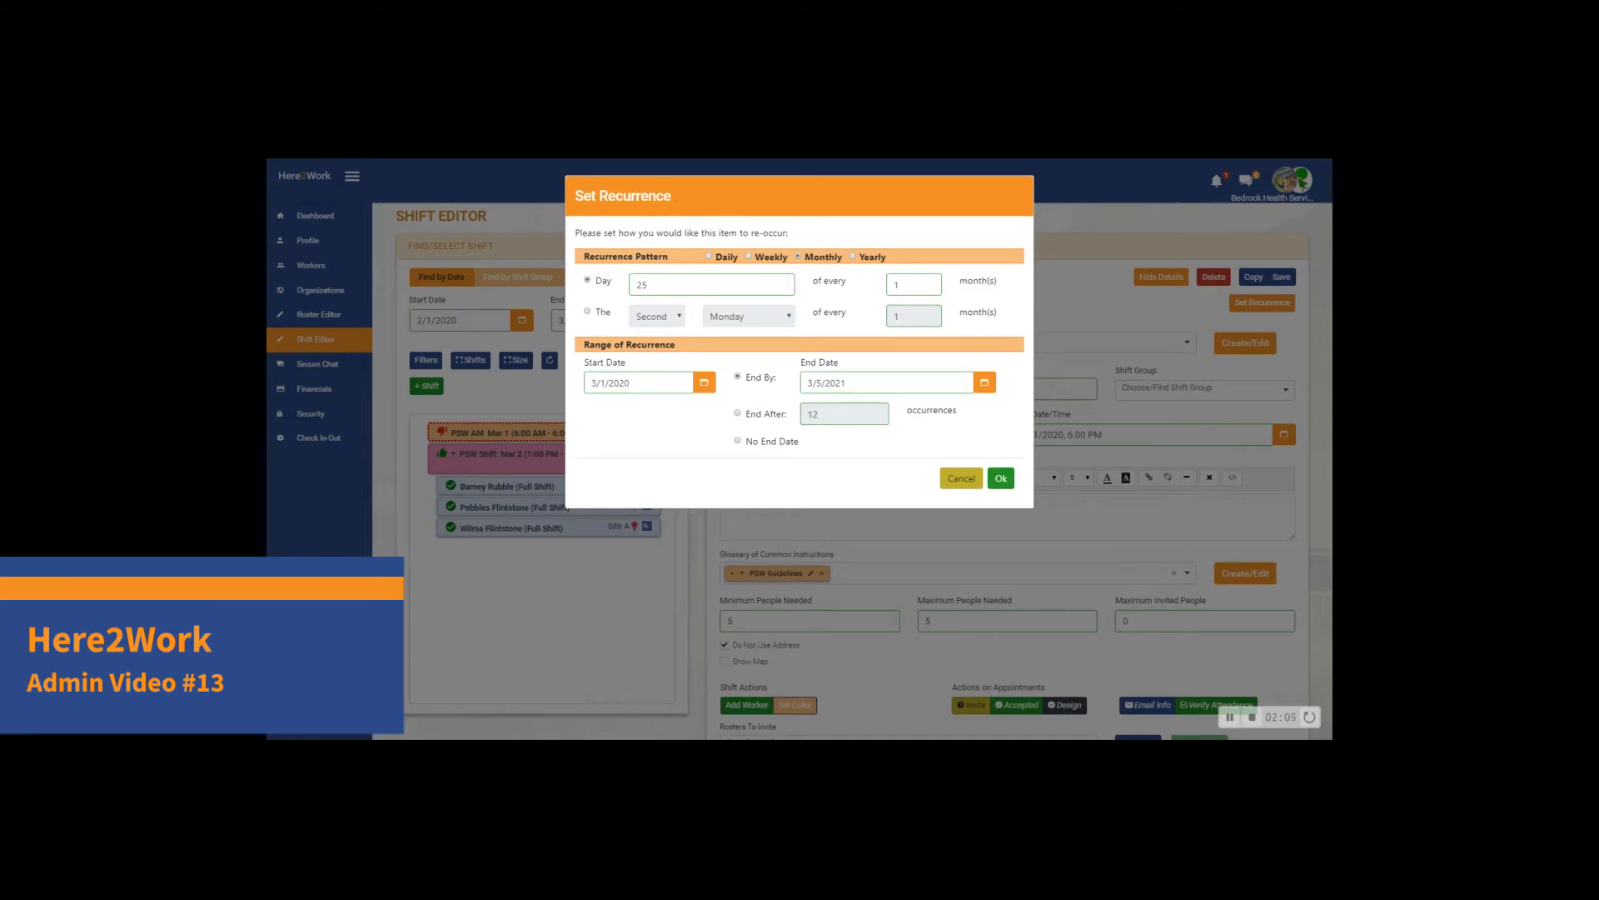
pyautogui.click(854, 258)
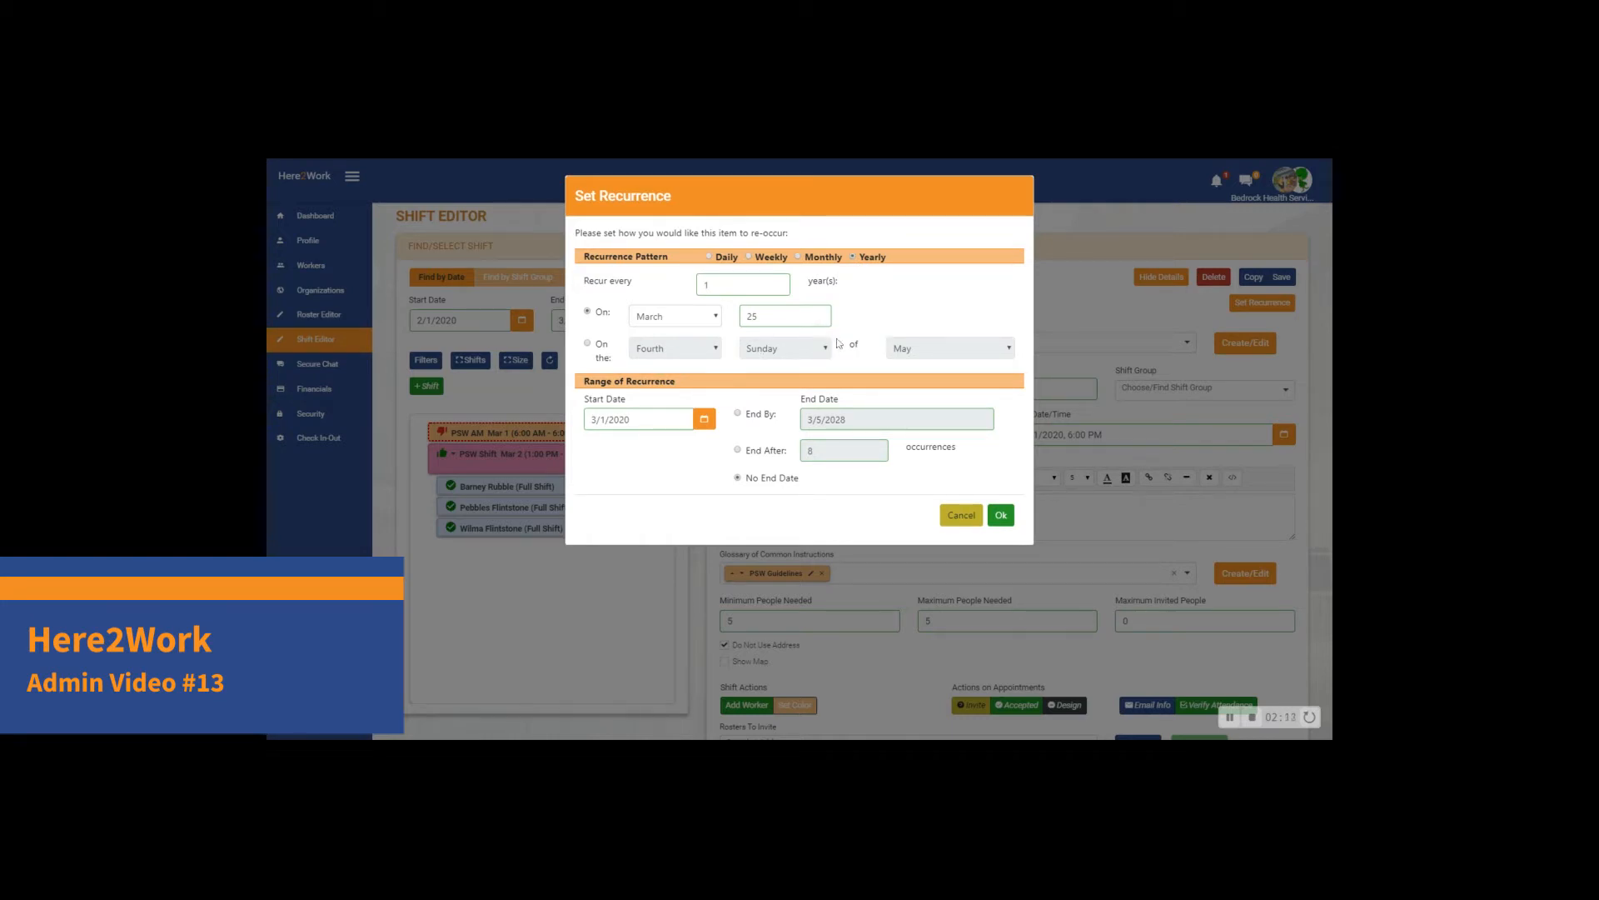
pyautogui.click(710, 257)
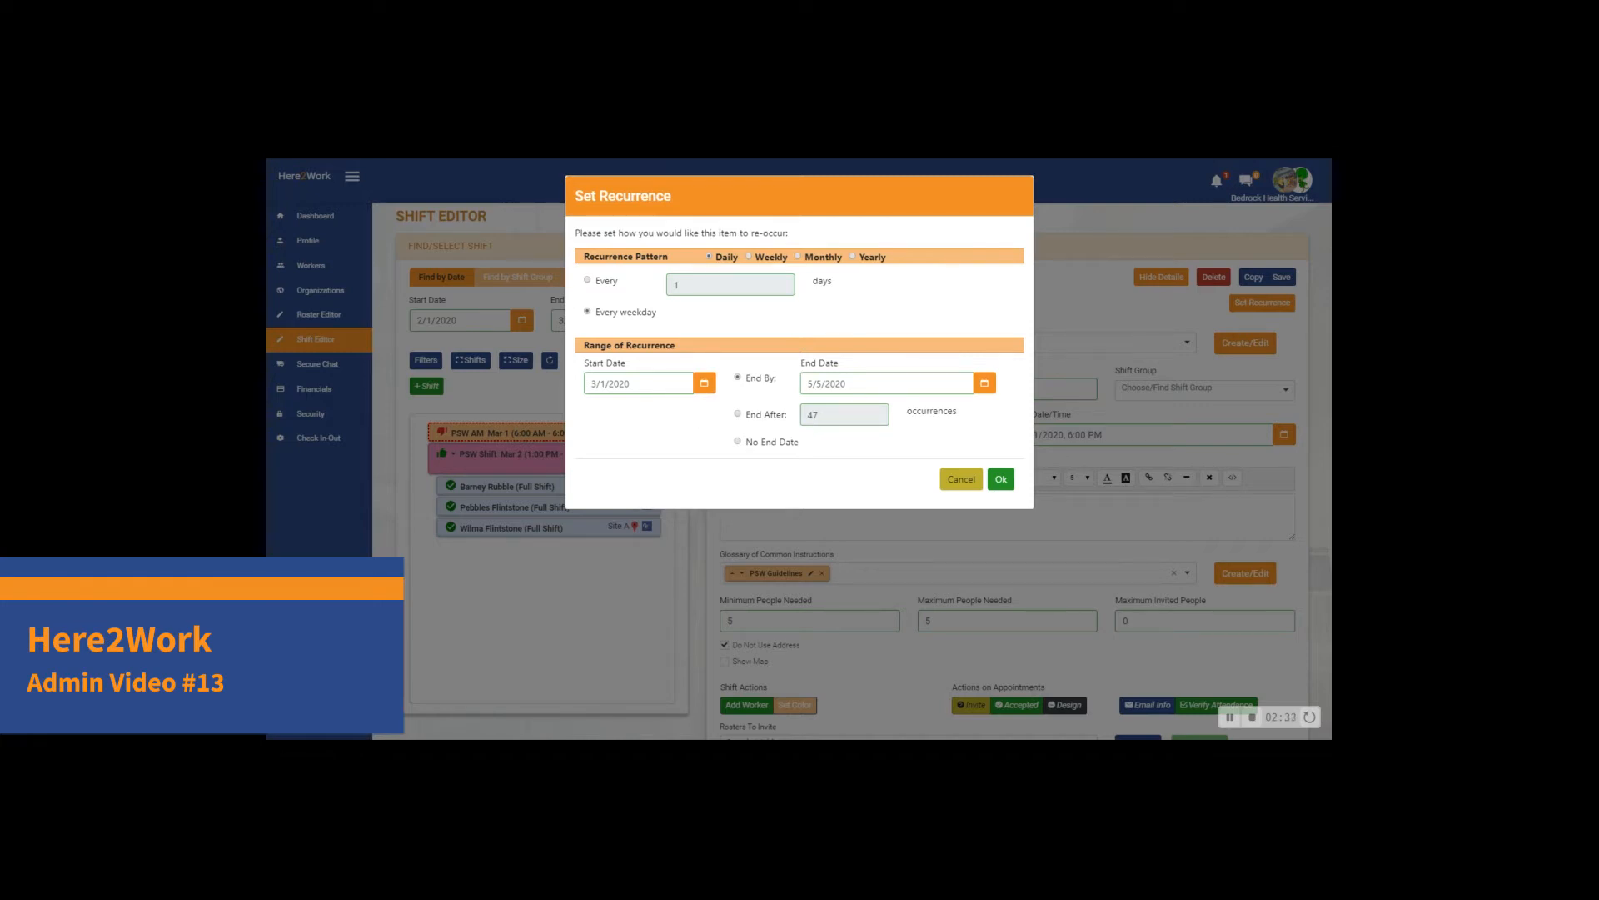
# Step: Make the shift recur daily, every 1 day, ending by 3/31/2020, and apply the recurrence
pyautogui.click(984, 383)
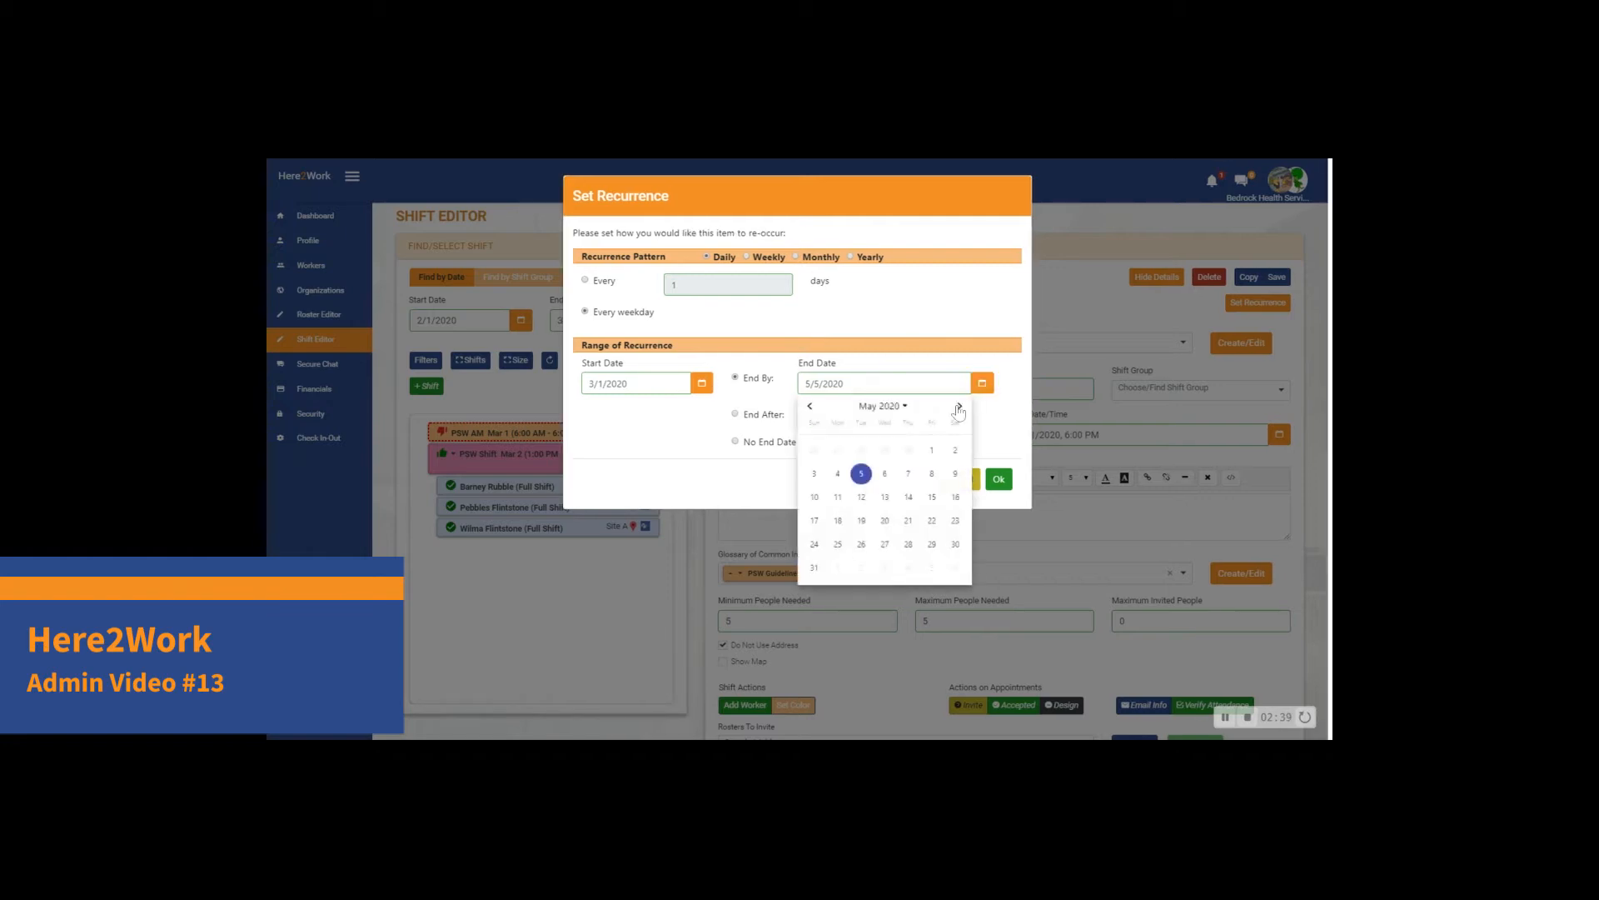
pyautogui.click(811, 407)
pyautogui.click(811, 408)
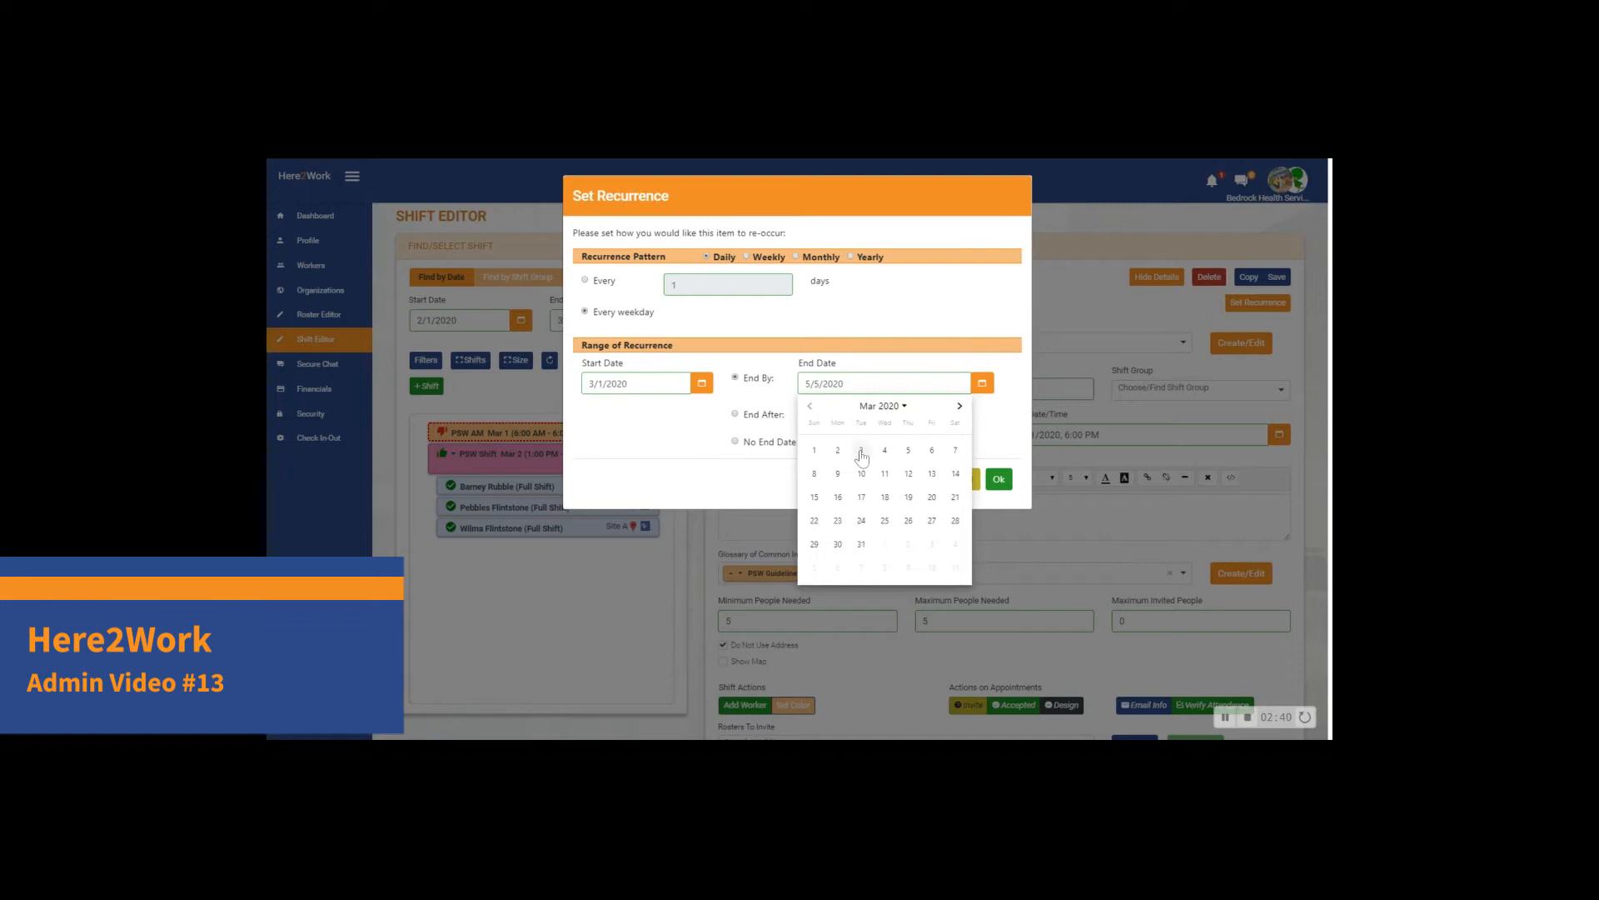
pyautogui.click(860, 546)
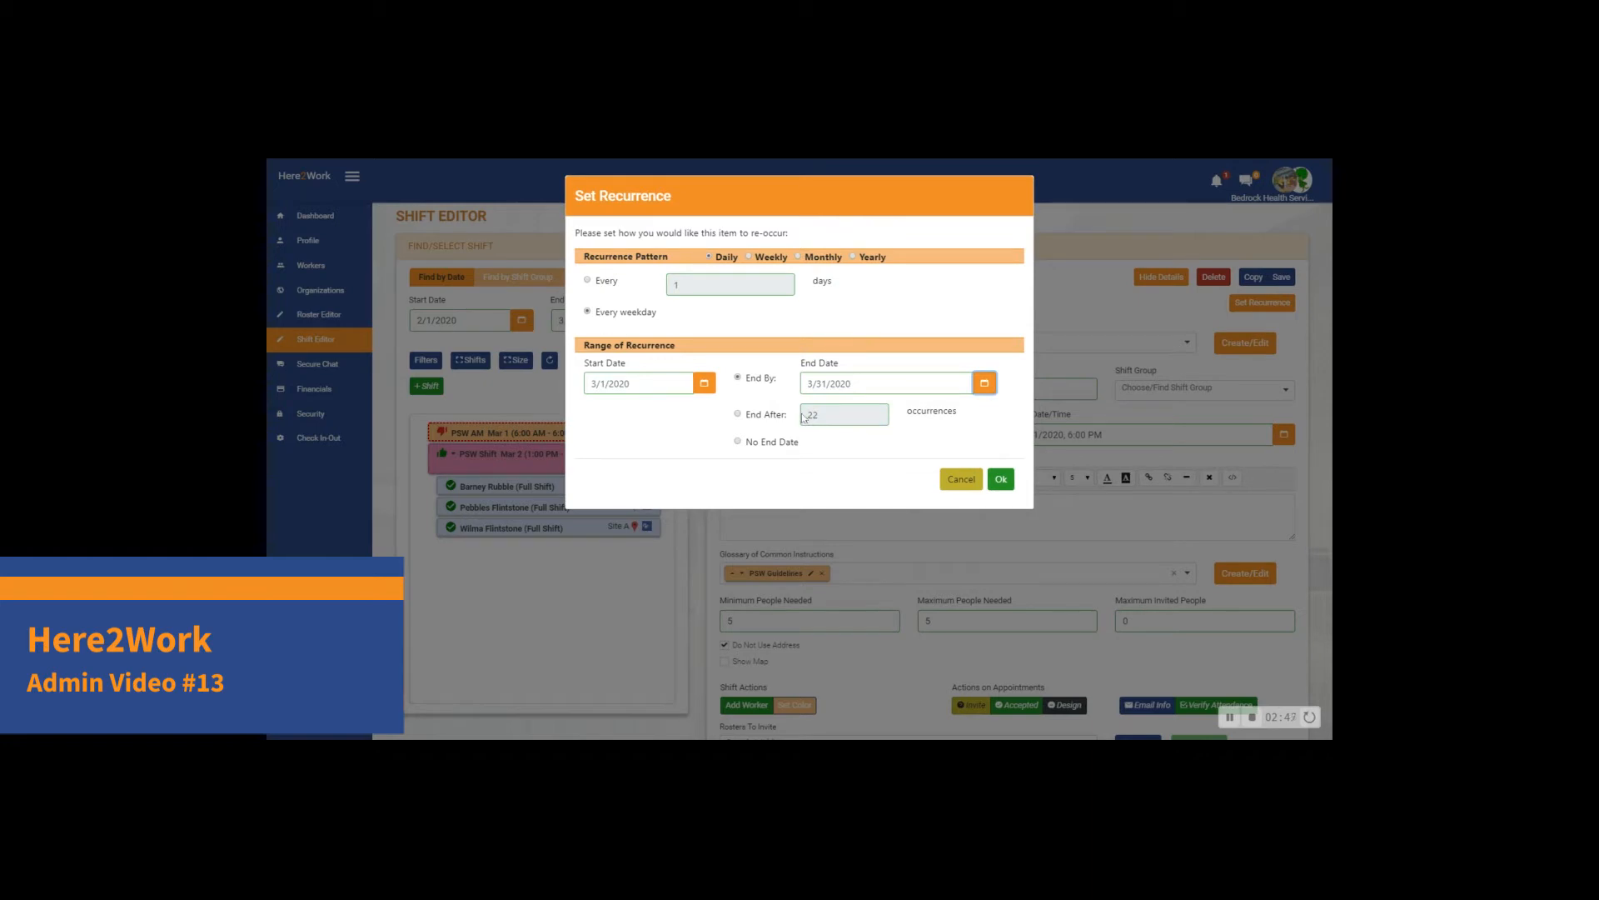
pyautogui.click(588, 281)
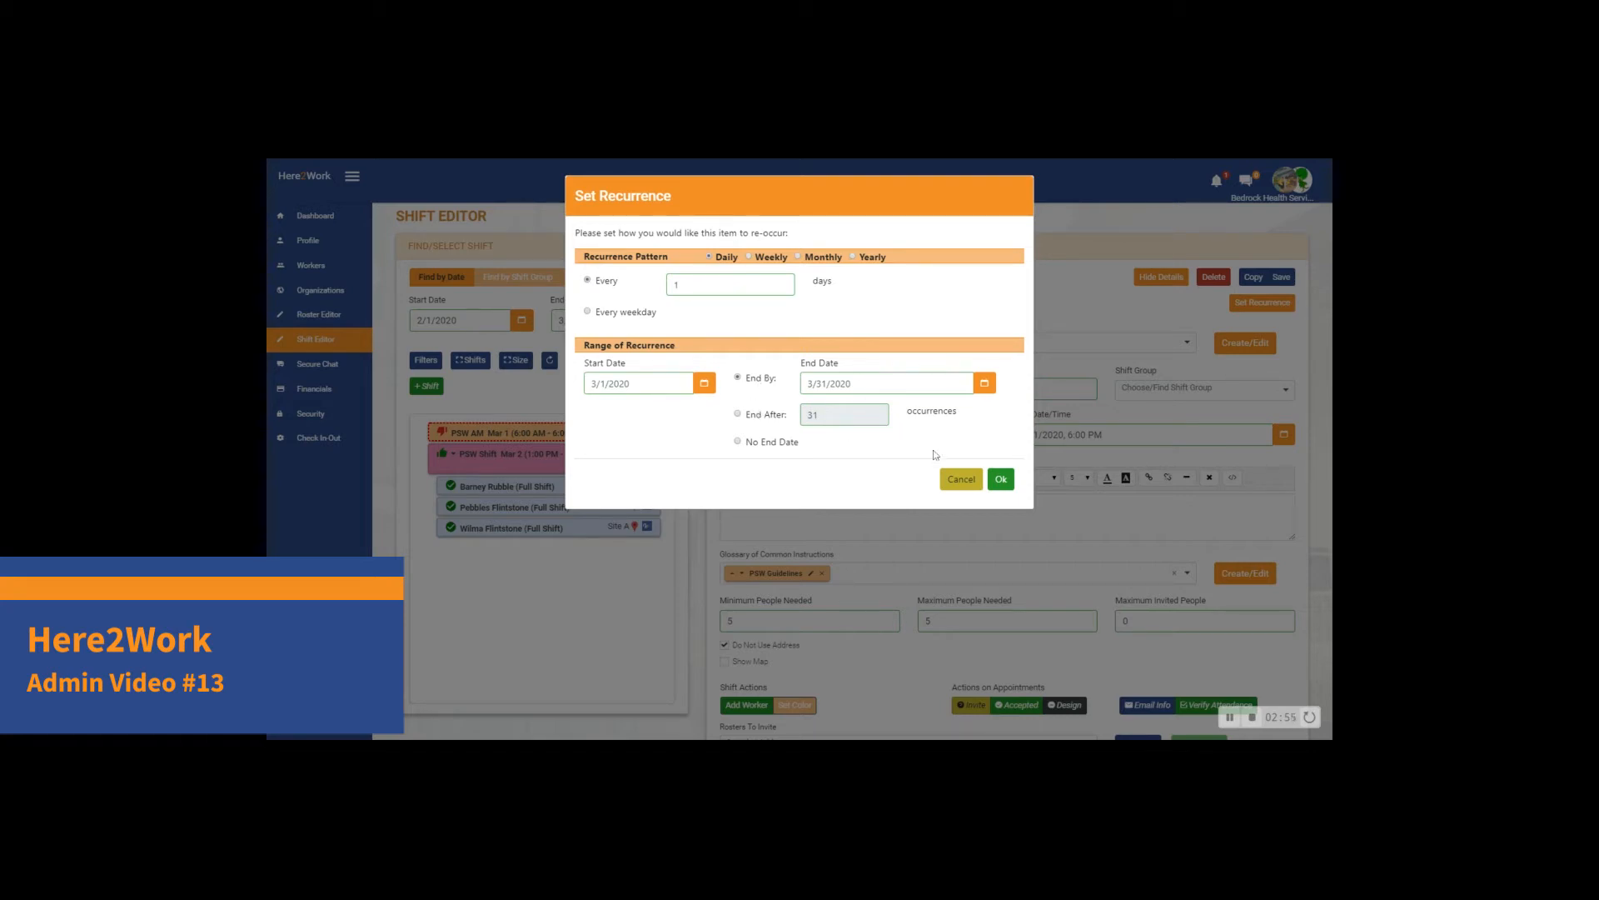
pyautogui.click(1002, 481)
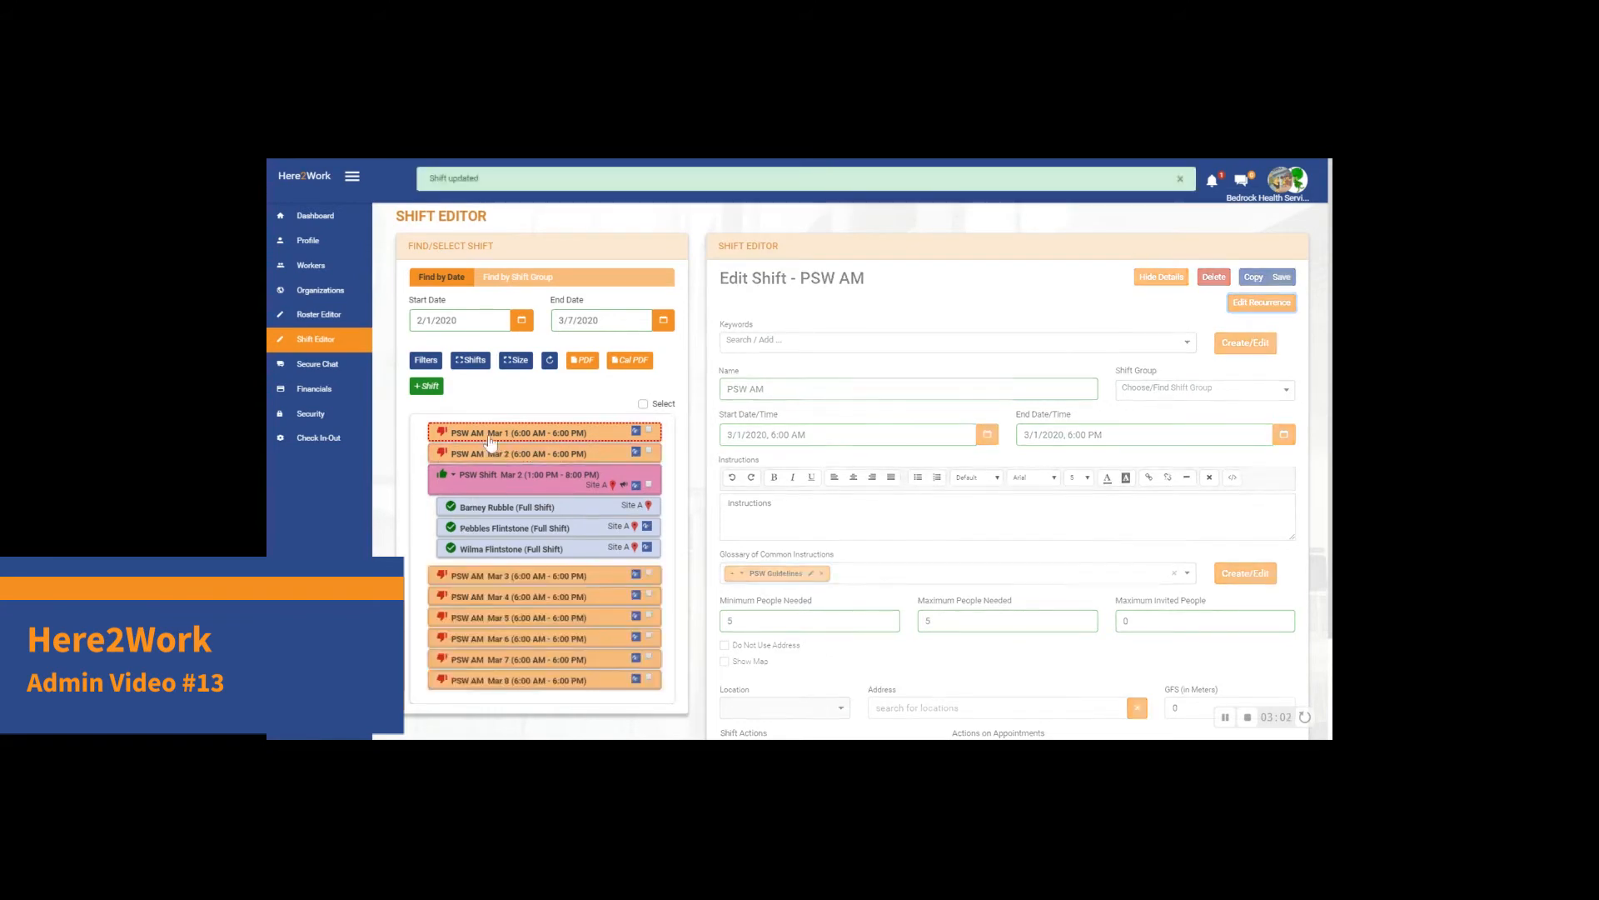
# Step: Extend the shift list's end date to 4/2/2020 and review the recurring PSW AM shifts through the end of March
pyautogui.scroll(-2, 546, 450)
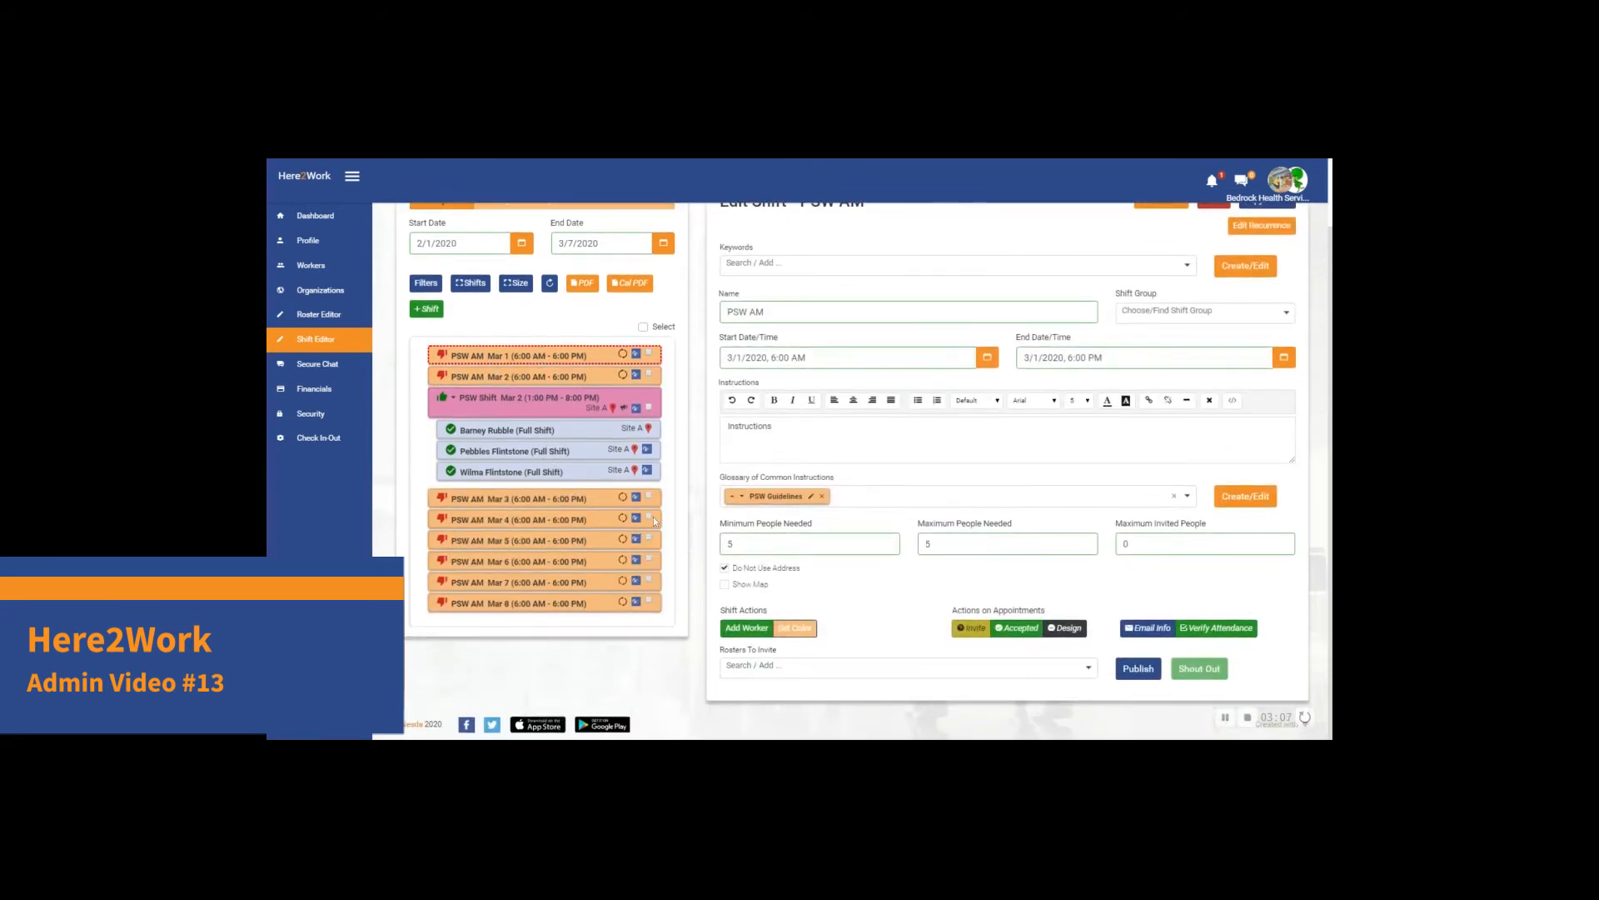
pyautogui.scroll(2, 608, 494)
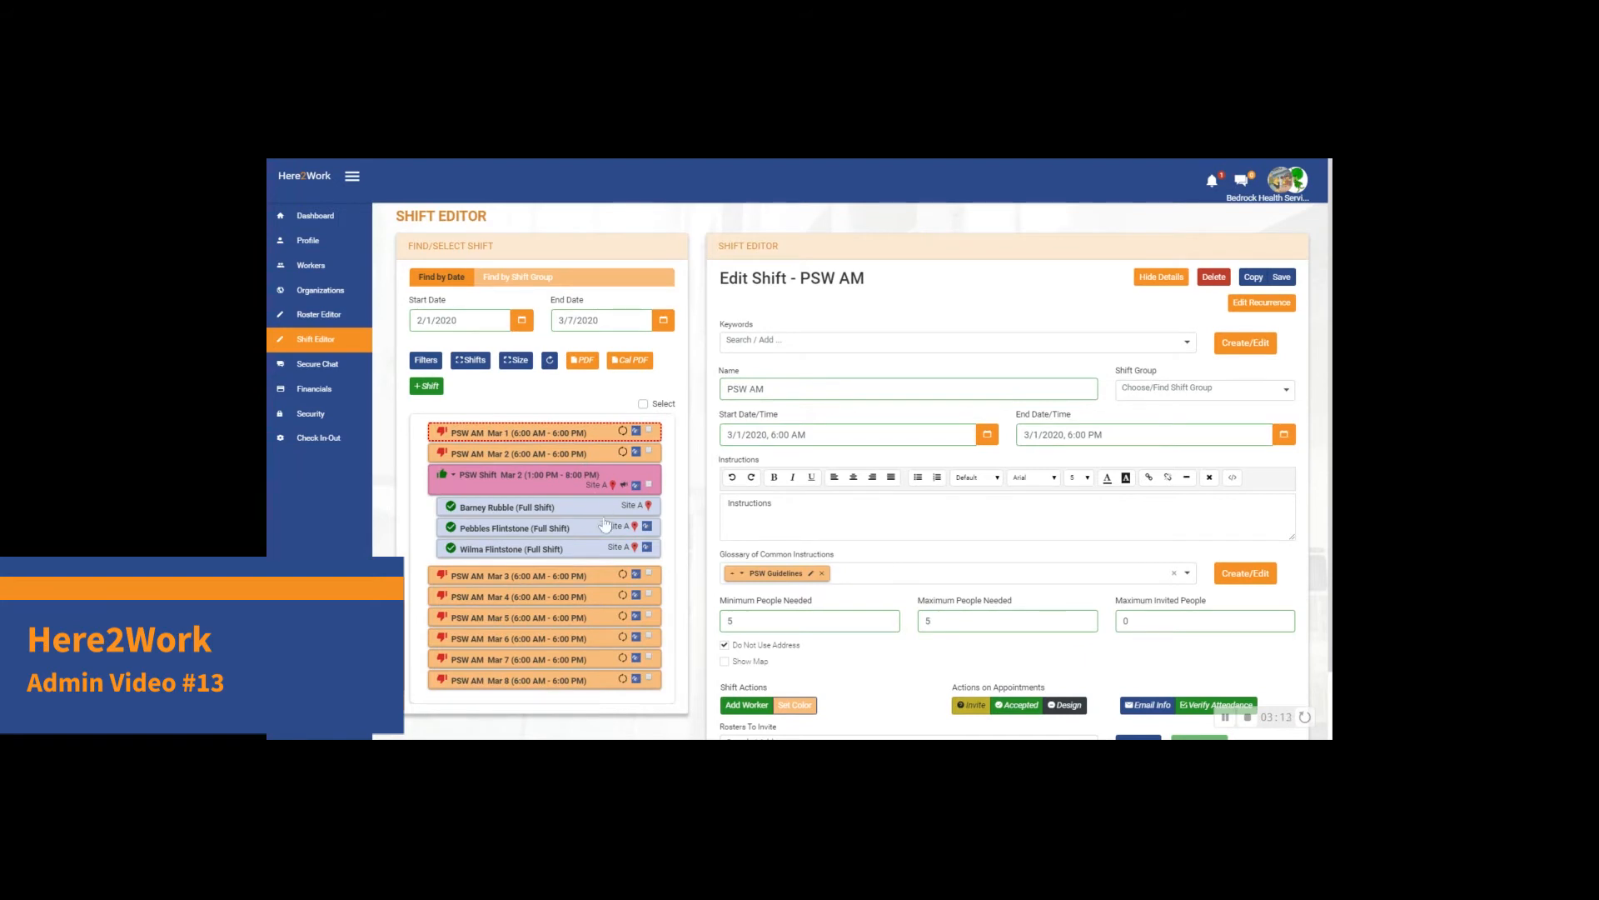
pyautogui.scroll(-2, 595, 520)
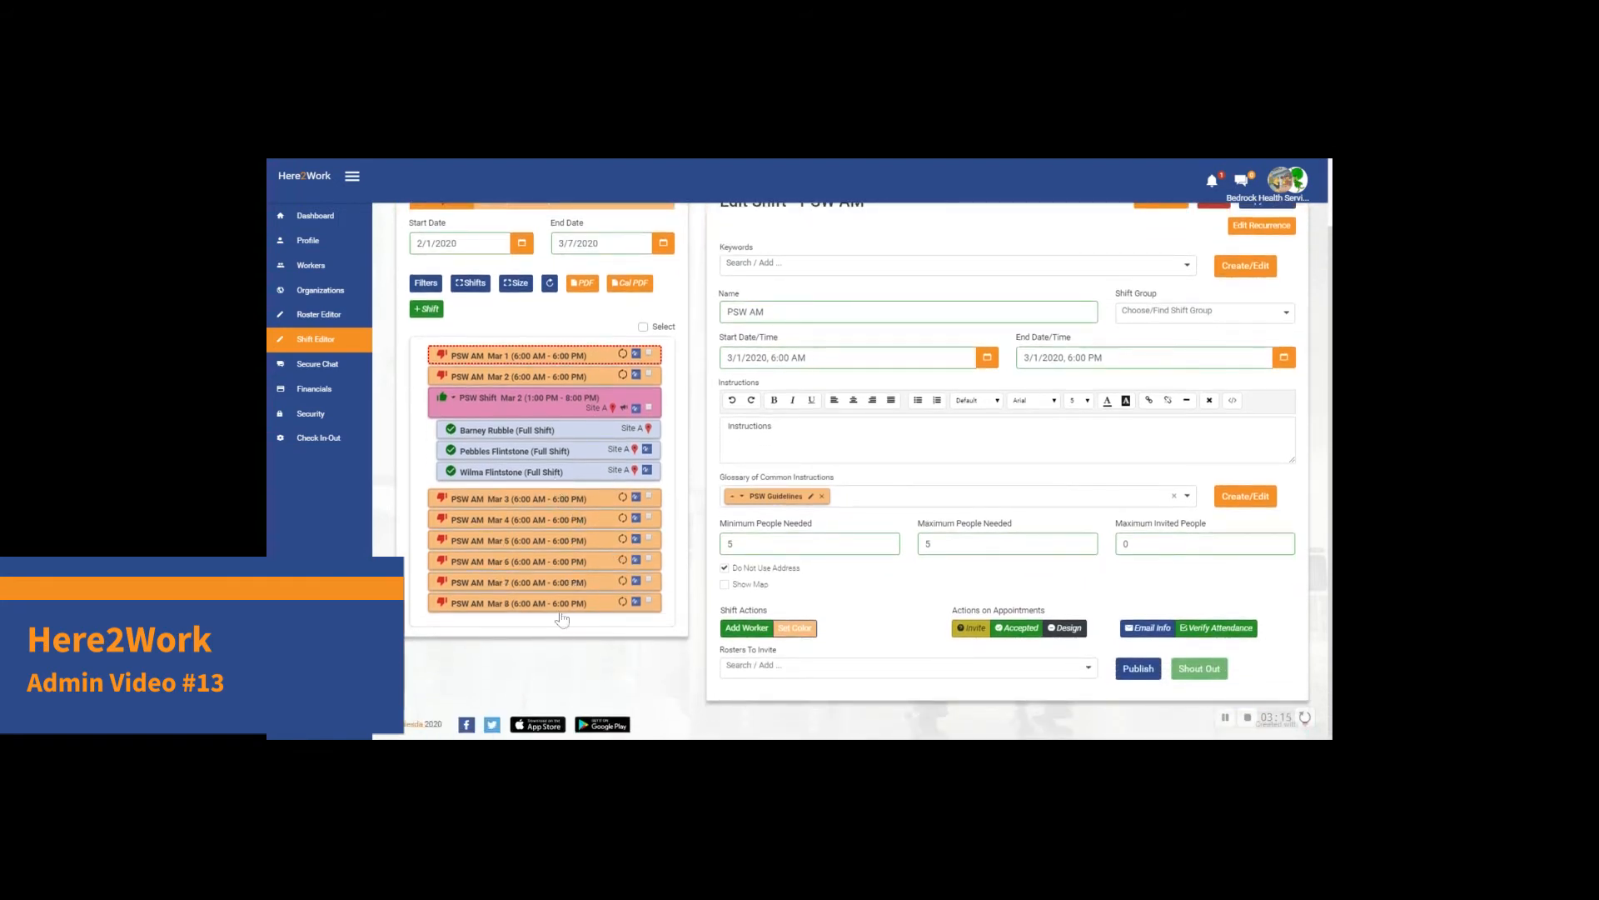
pyautogui.scroll(2, 616, 593)
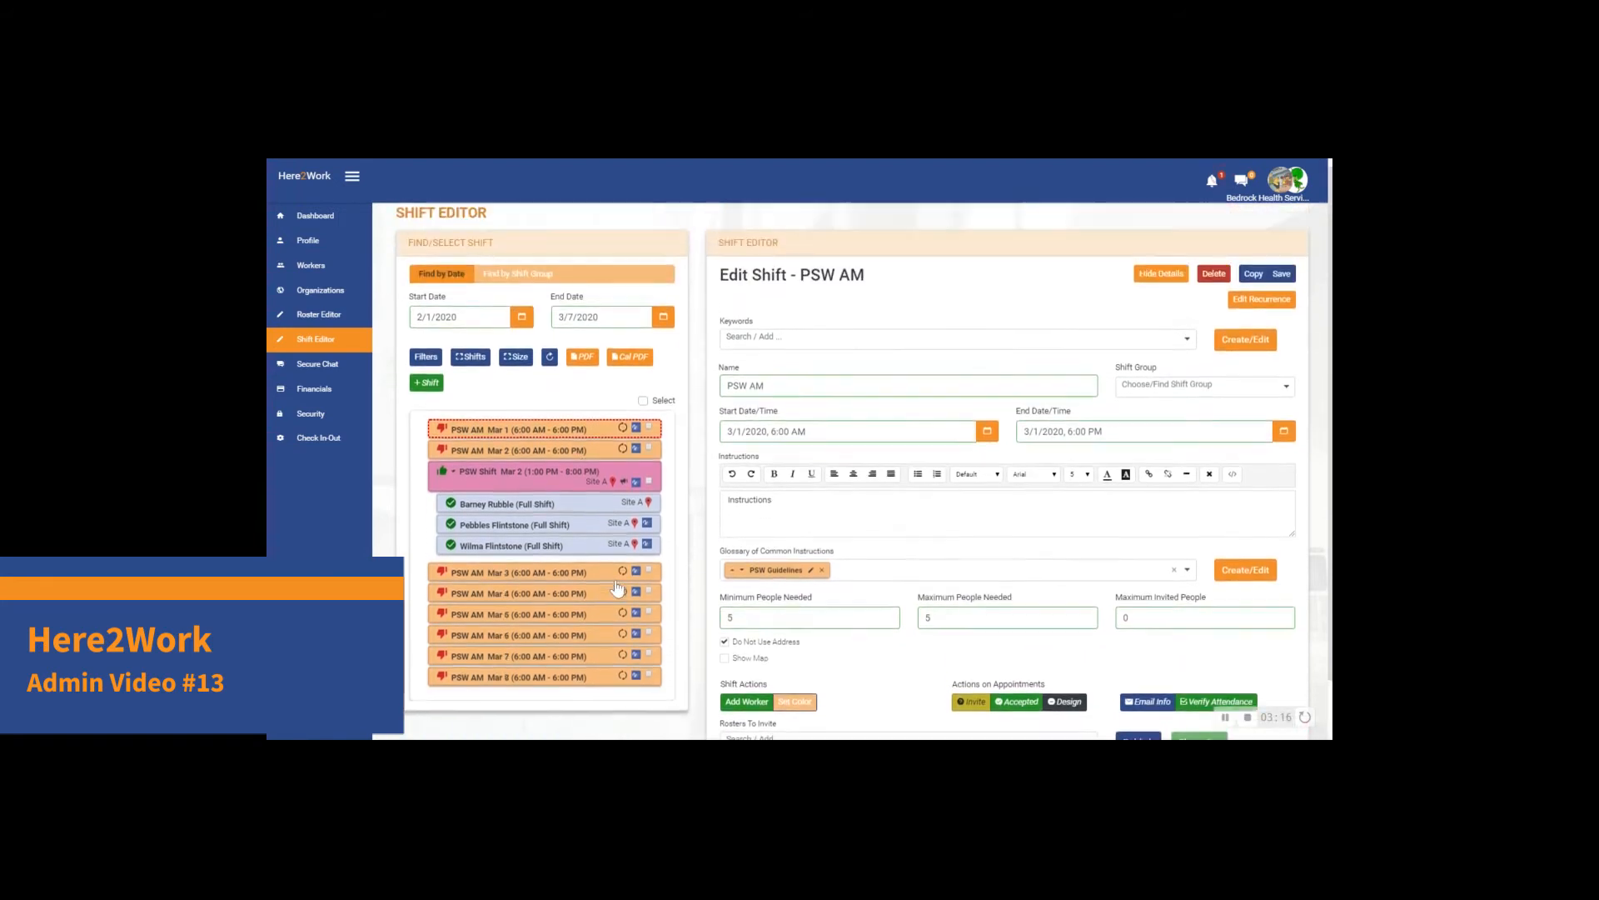
pyautogui.click(664, 323)
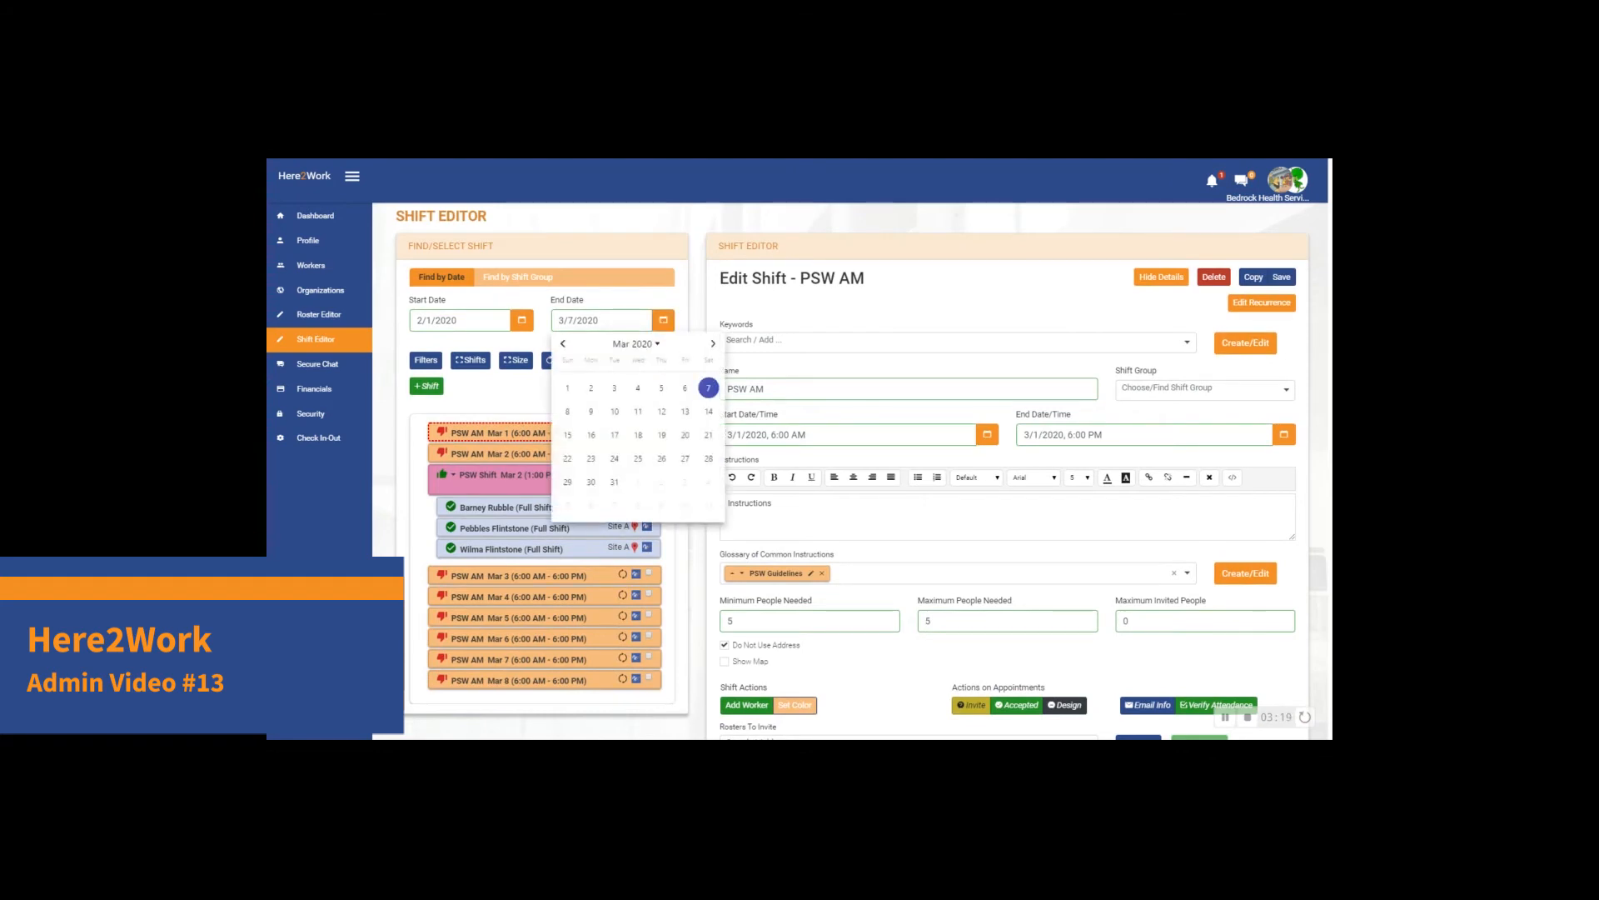
pyautogui.click(662, 389)
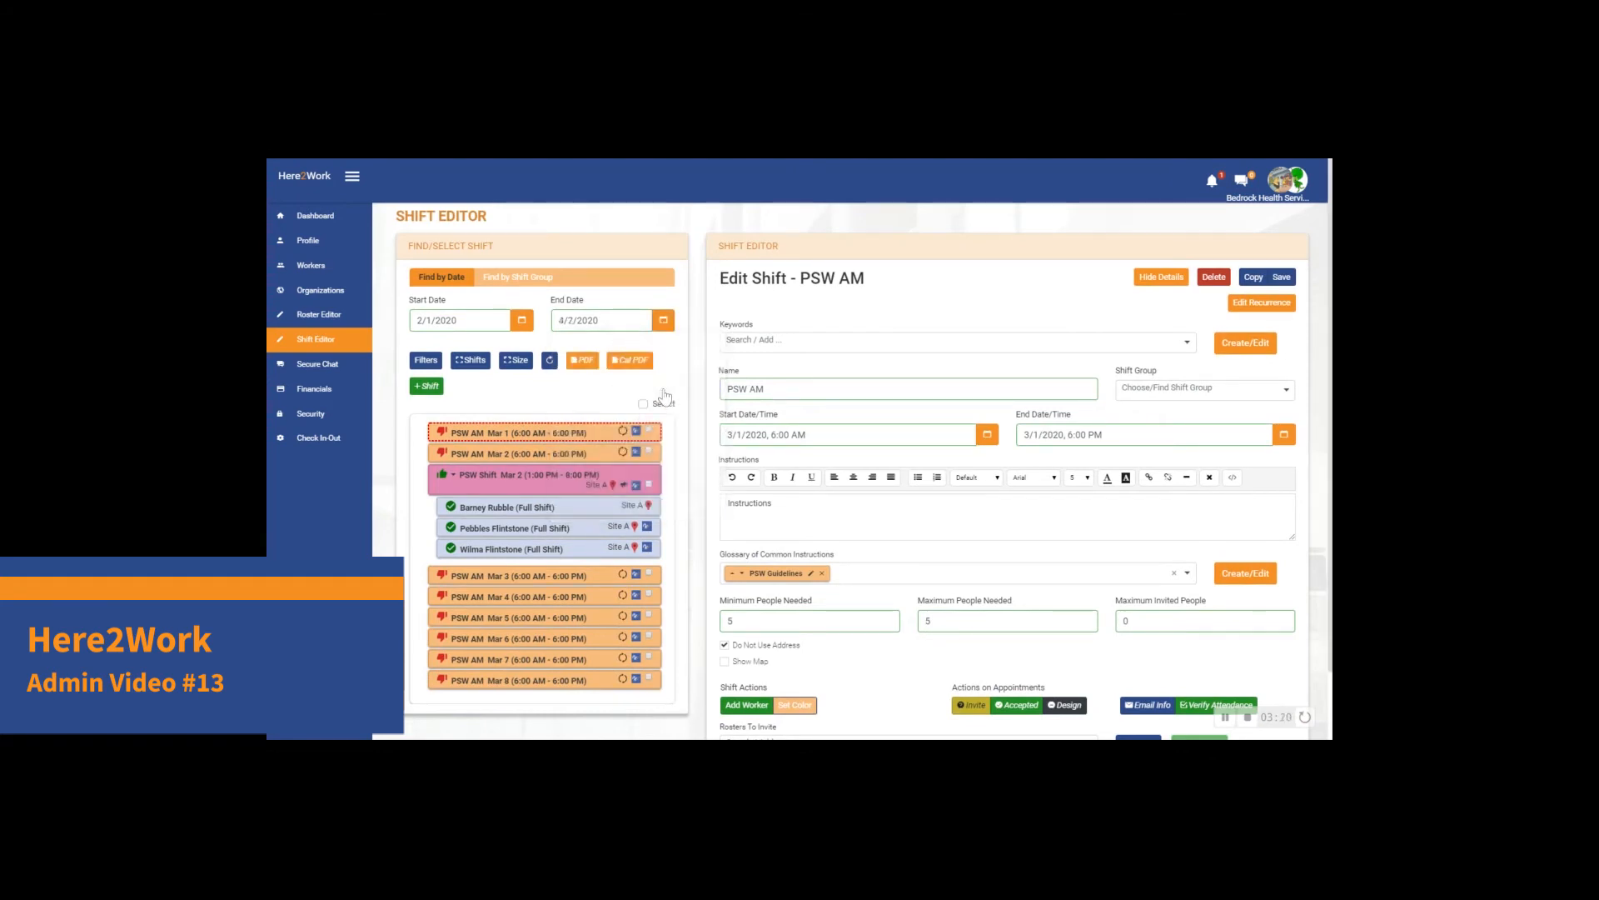
pyautogui.scroll(-3, 626, 493)
pyautogui.scroll(-3, 626, 495)
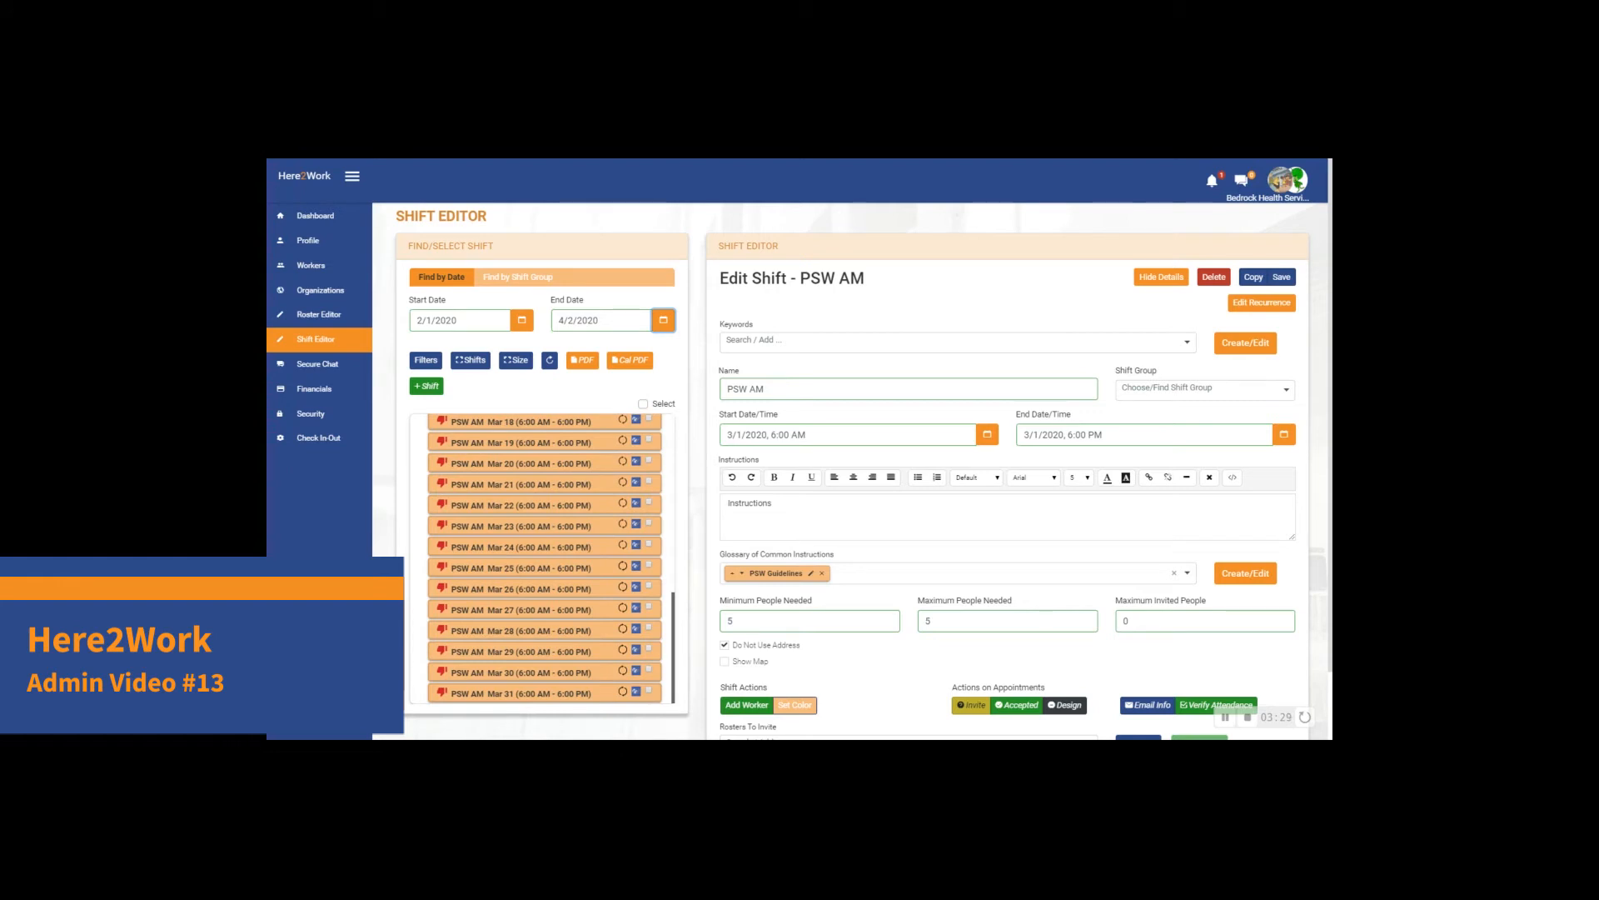
pyautogui.scroll(6, 598, 589)
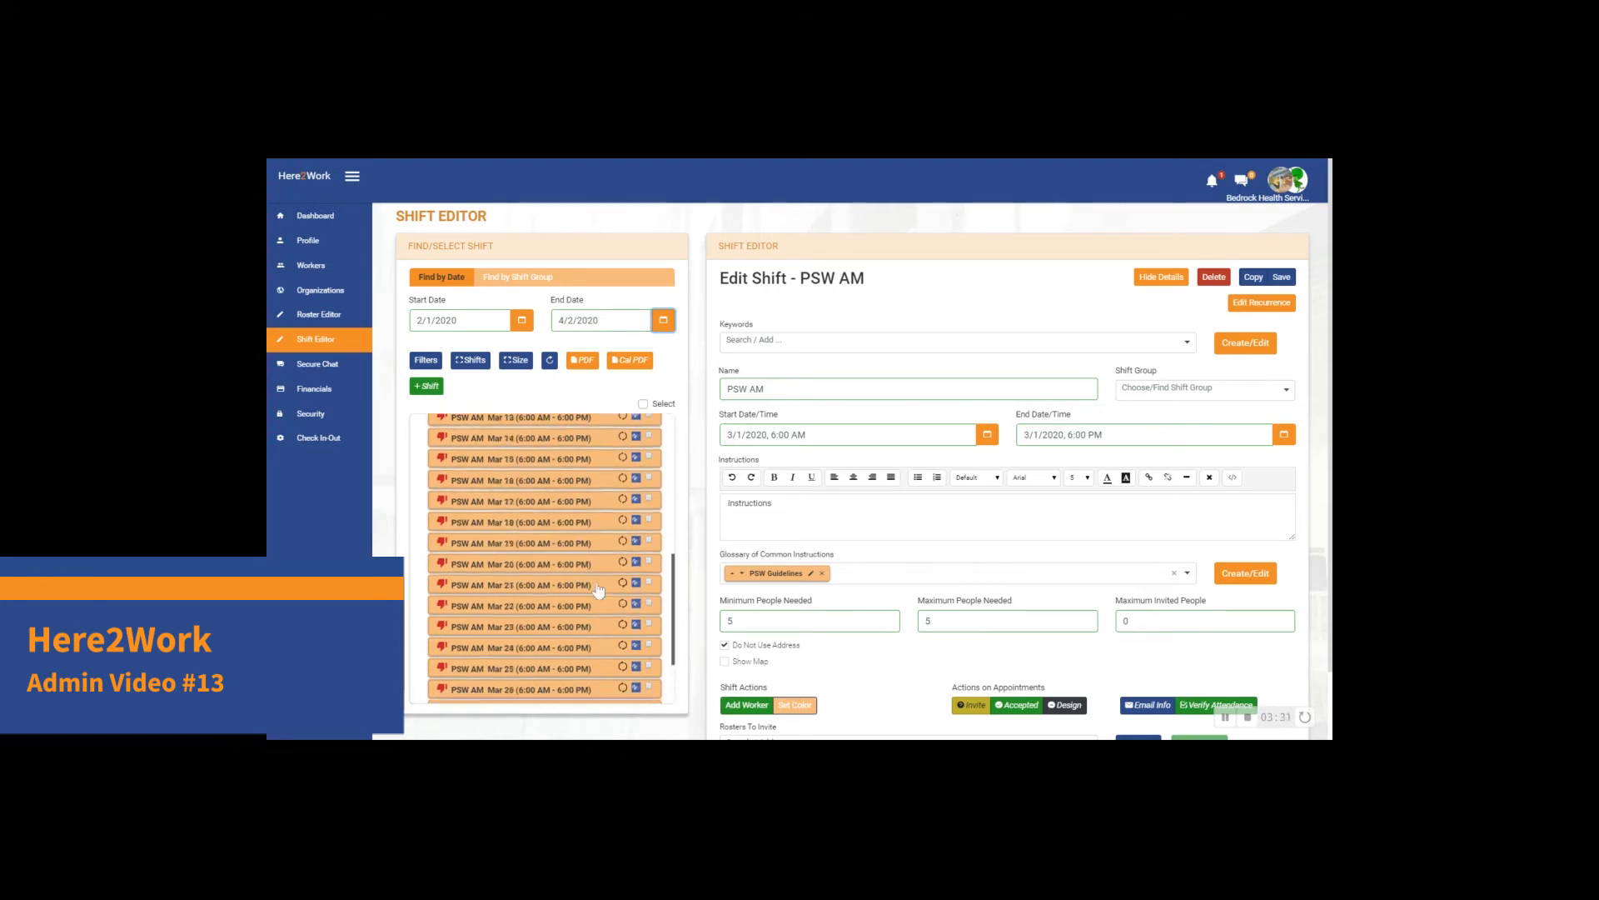
pyautogui.scroll(1, 598, 588)
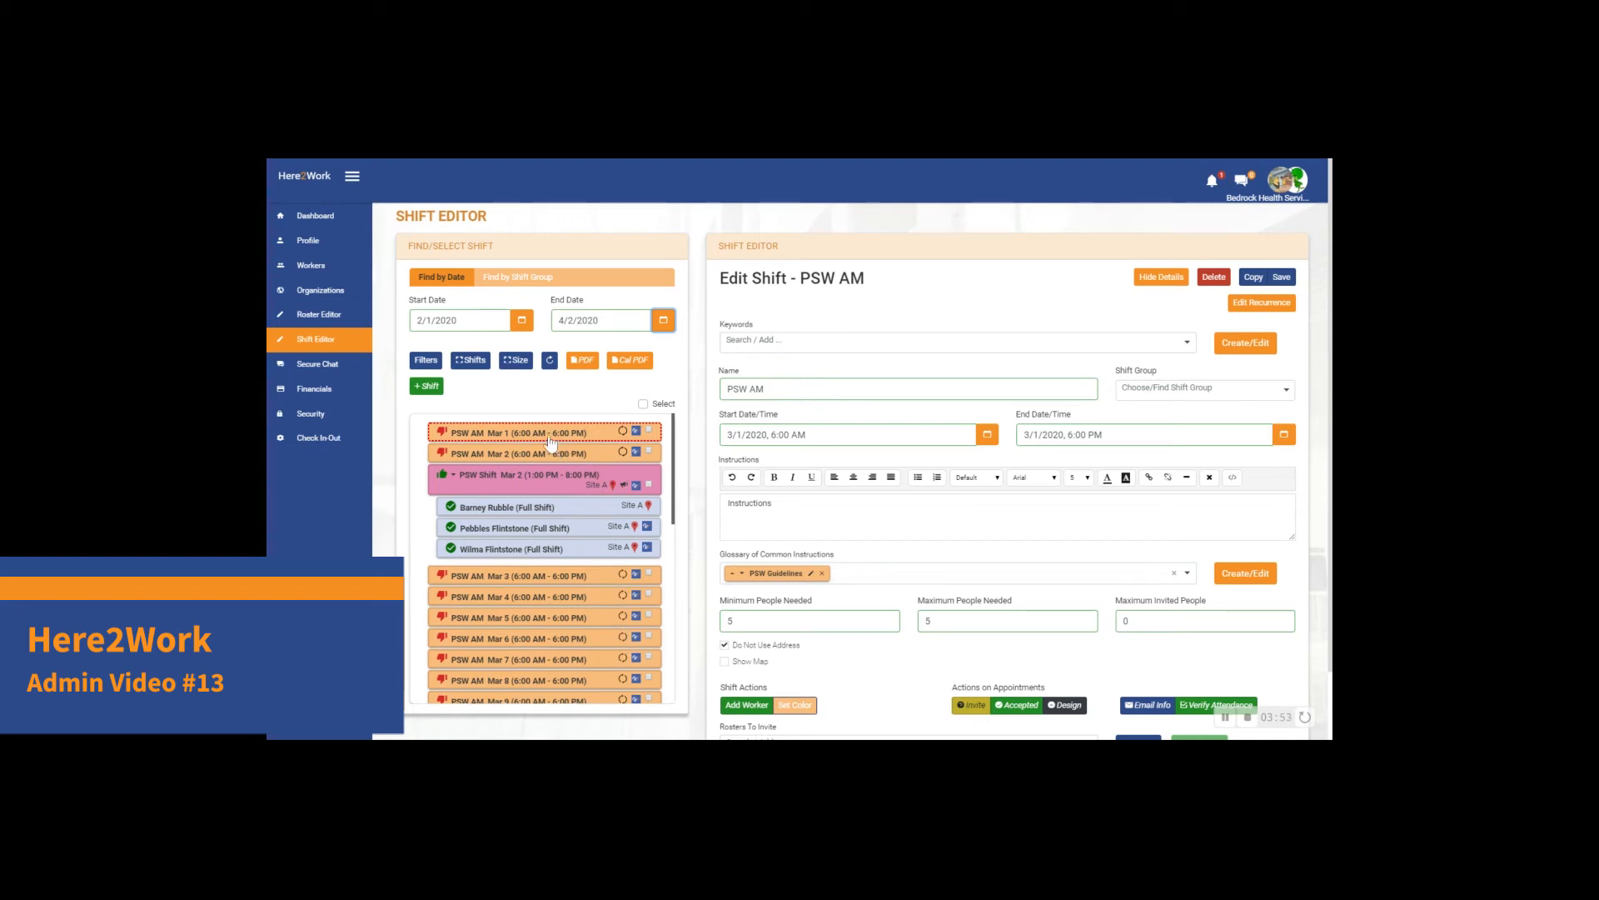
pyautogui.scroll(-1, 858, 658)
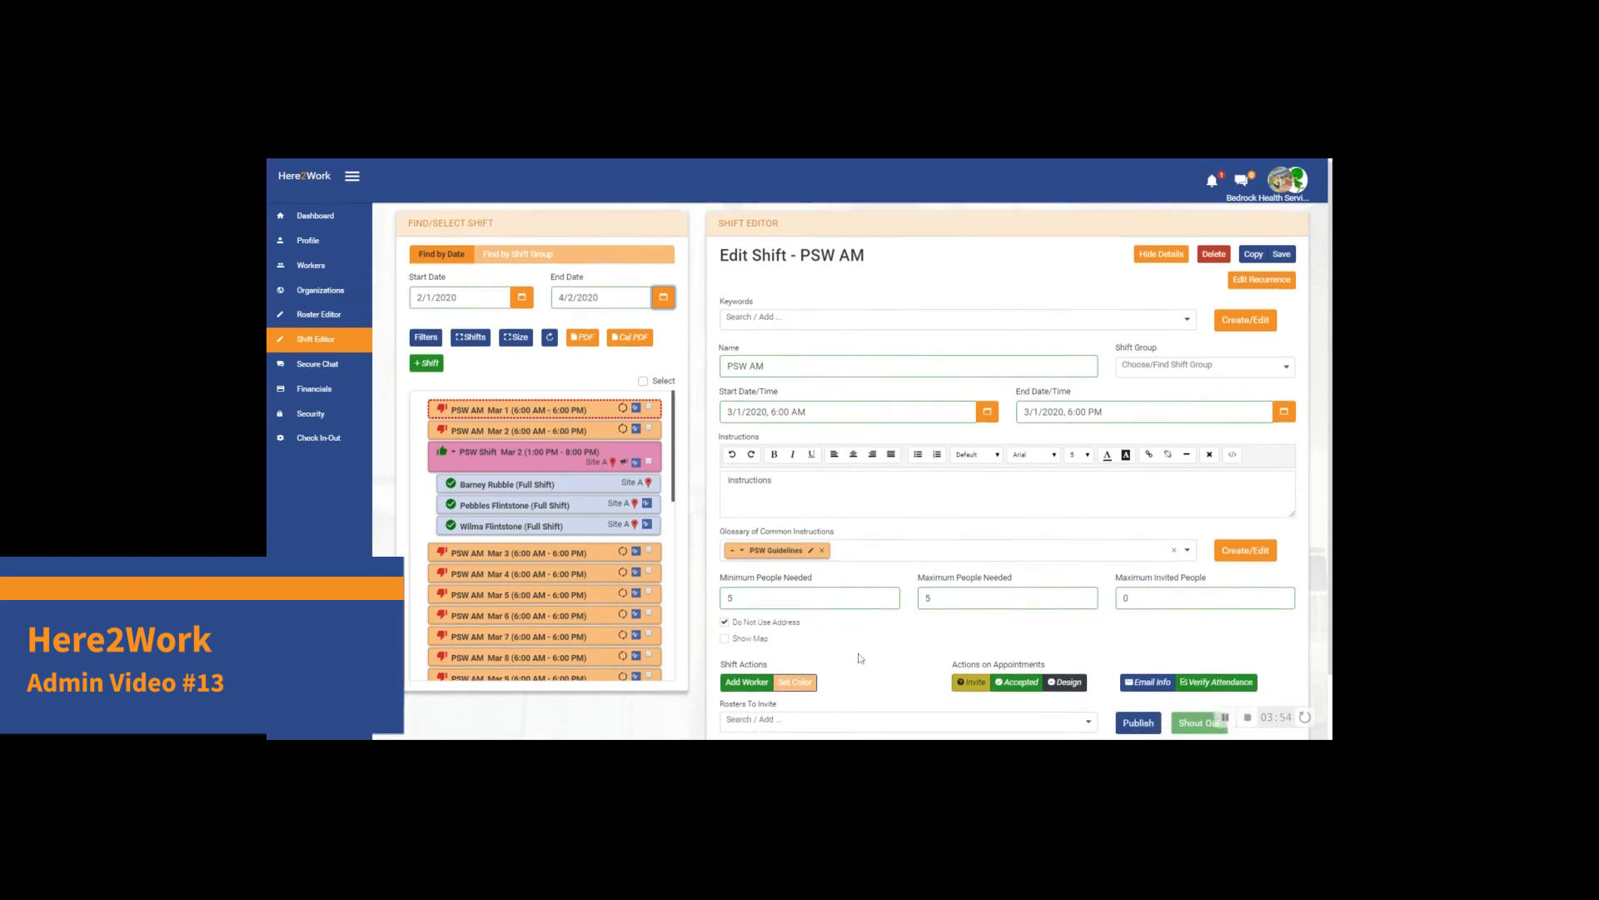
# Step: Set the PSW AM shift's color to blue, save it for the whole shift series, and check the list through March 31
pyautogui.click(804, 637)
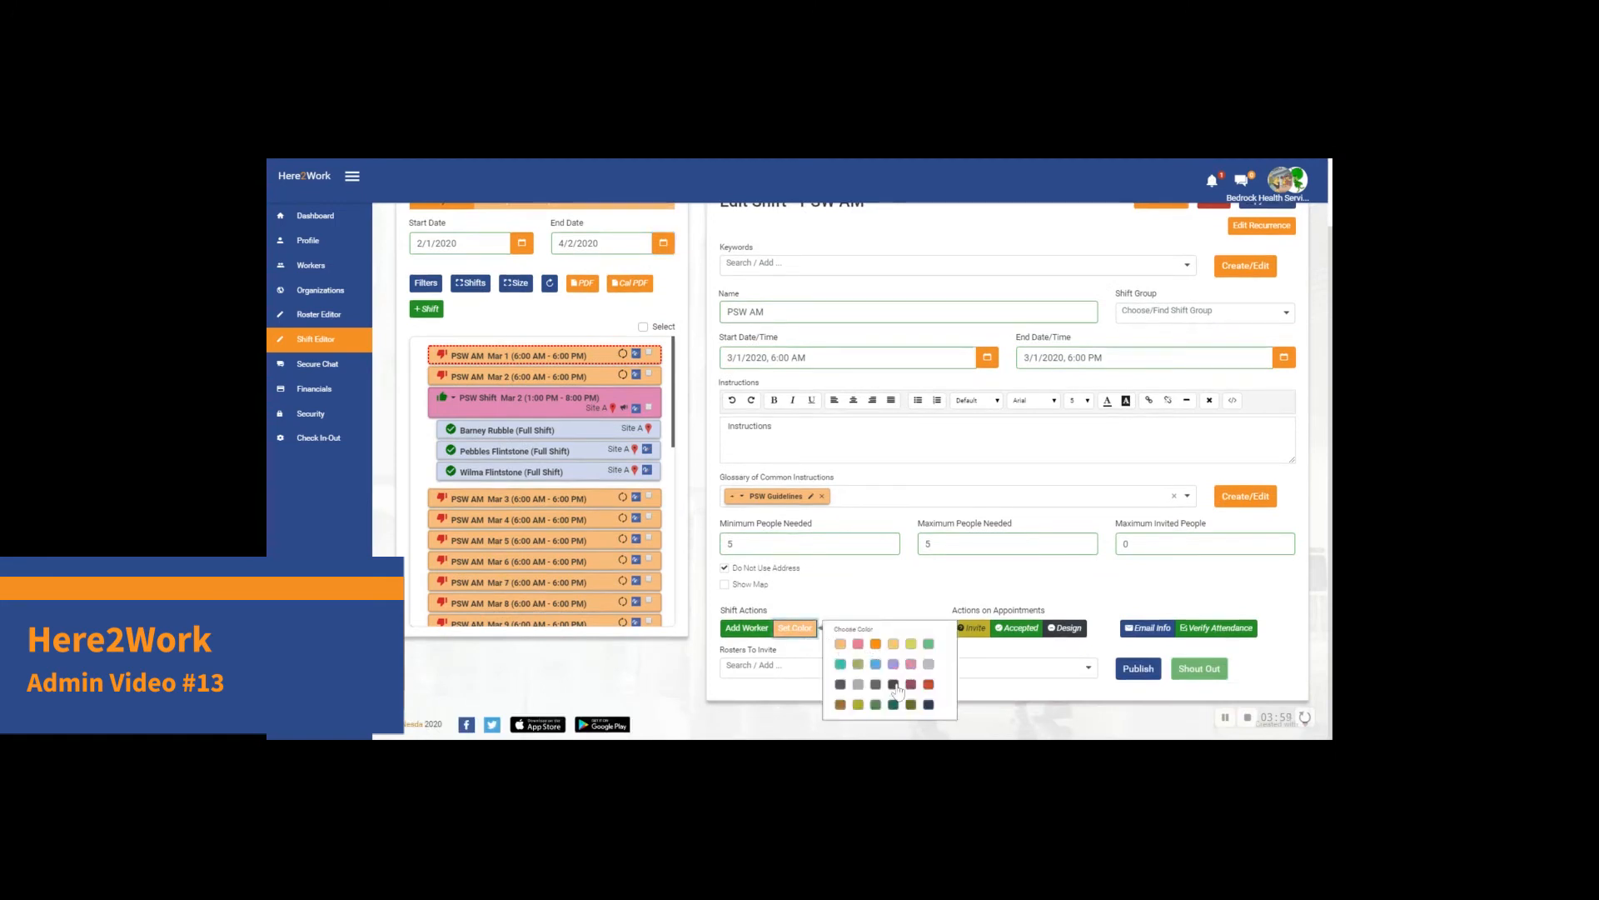
pyautogui.click(876, 665)
pyautogui.scroll(1, 877, 672)
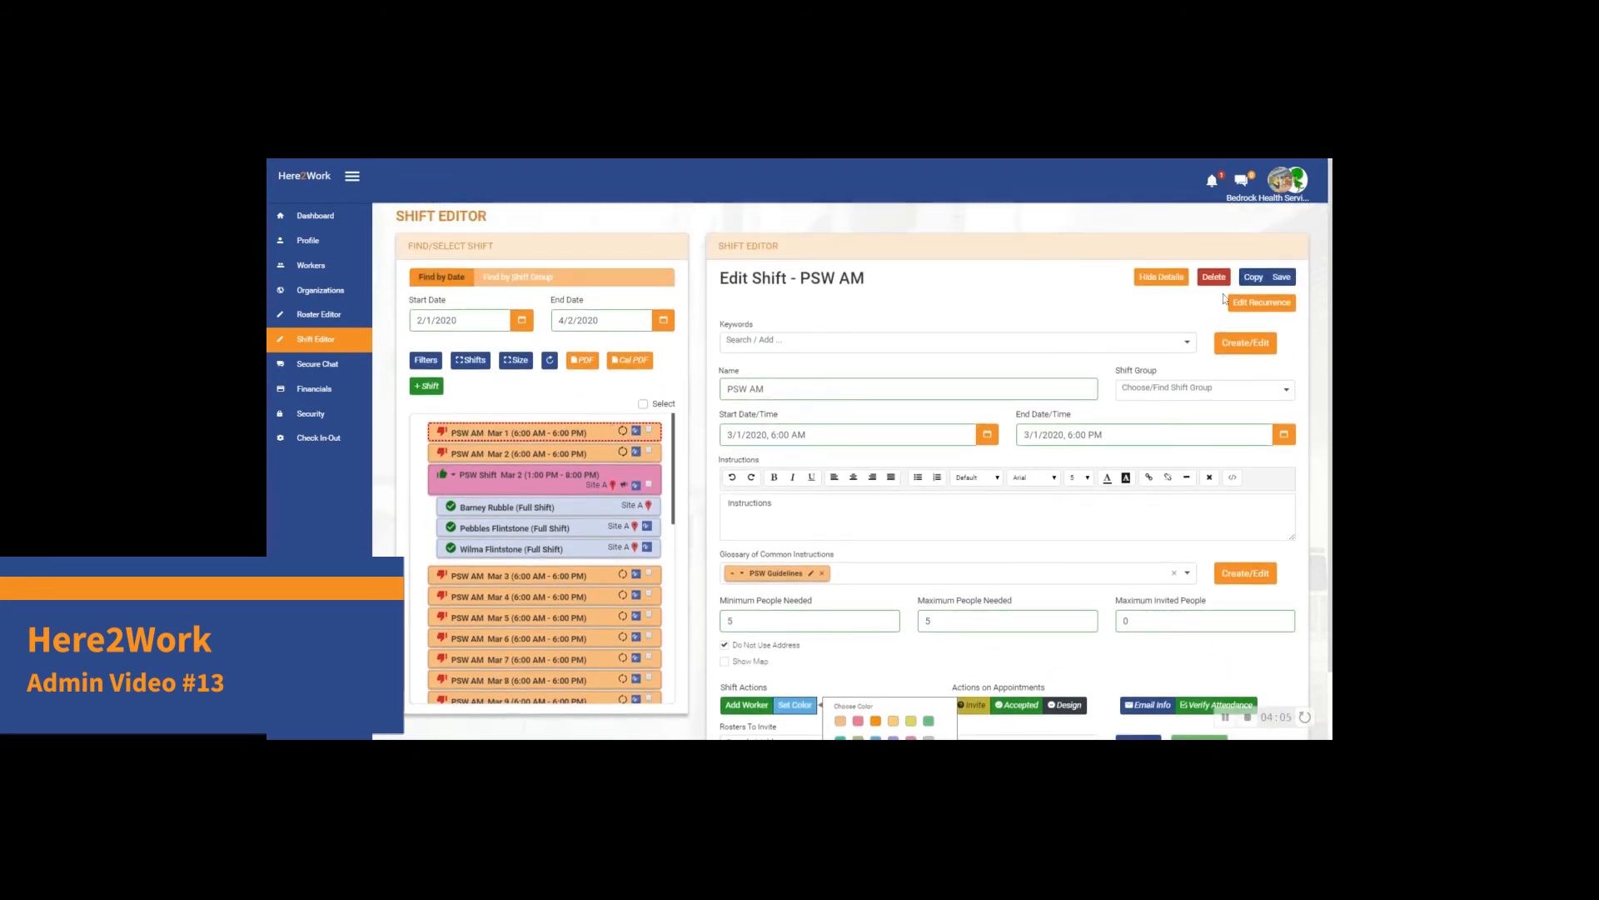
pyautogui.click(1281, 277)
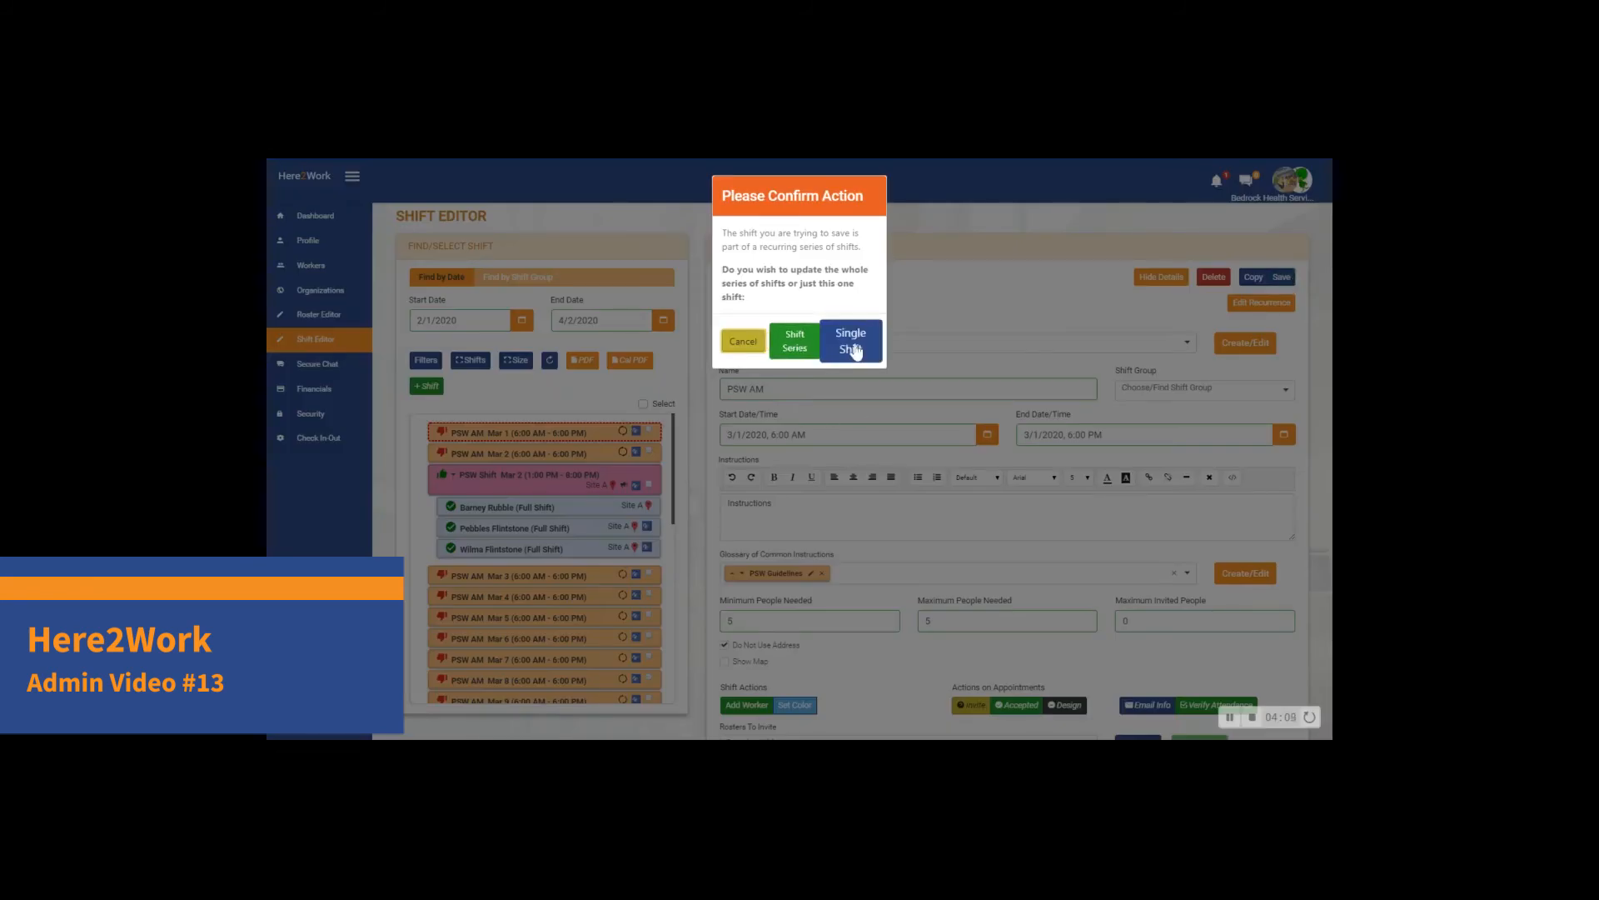
pyautogui.click(803, 343)
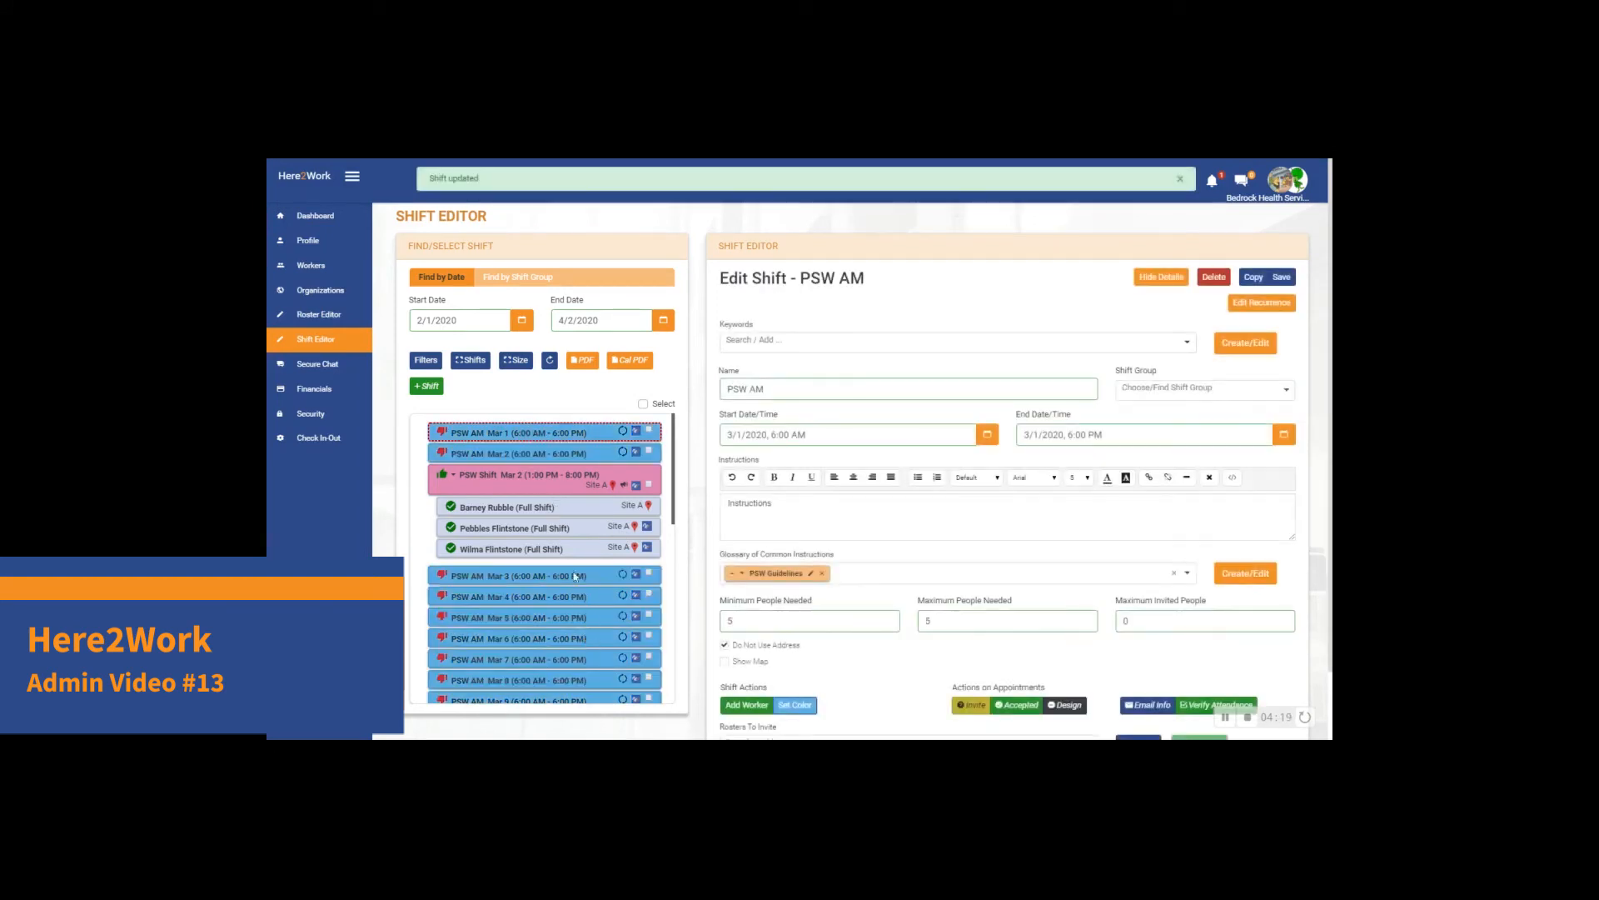
pyautogui.scroll(-10, 574, 575)
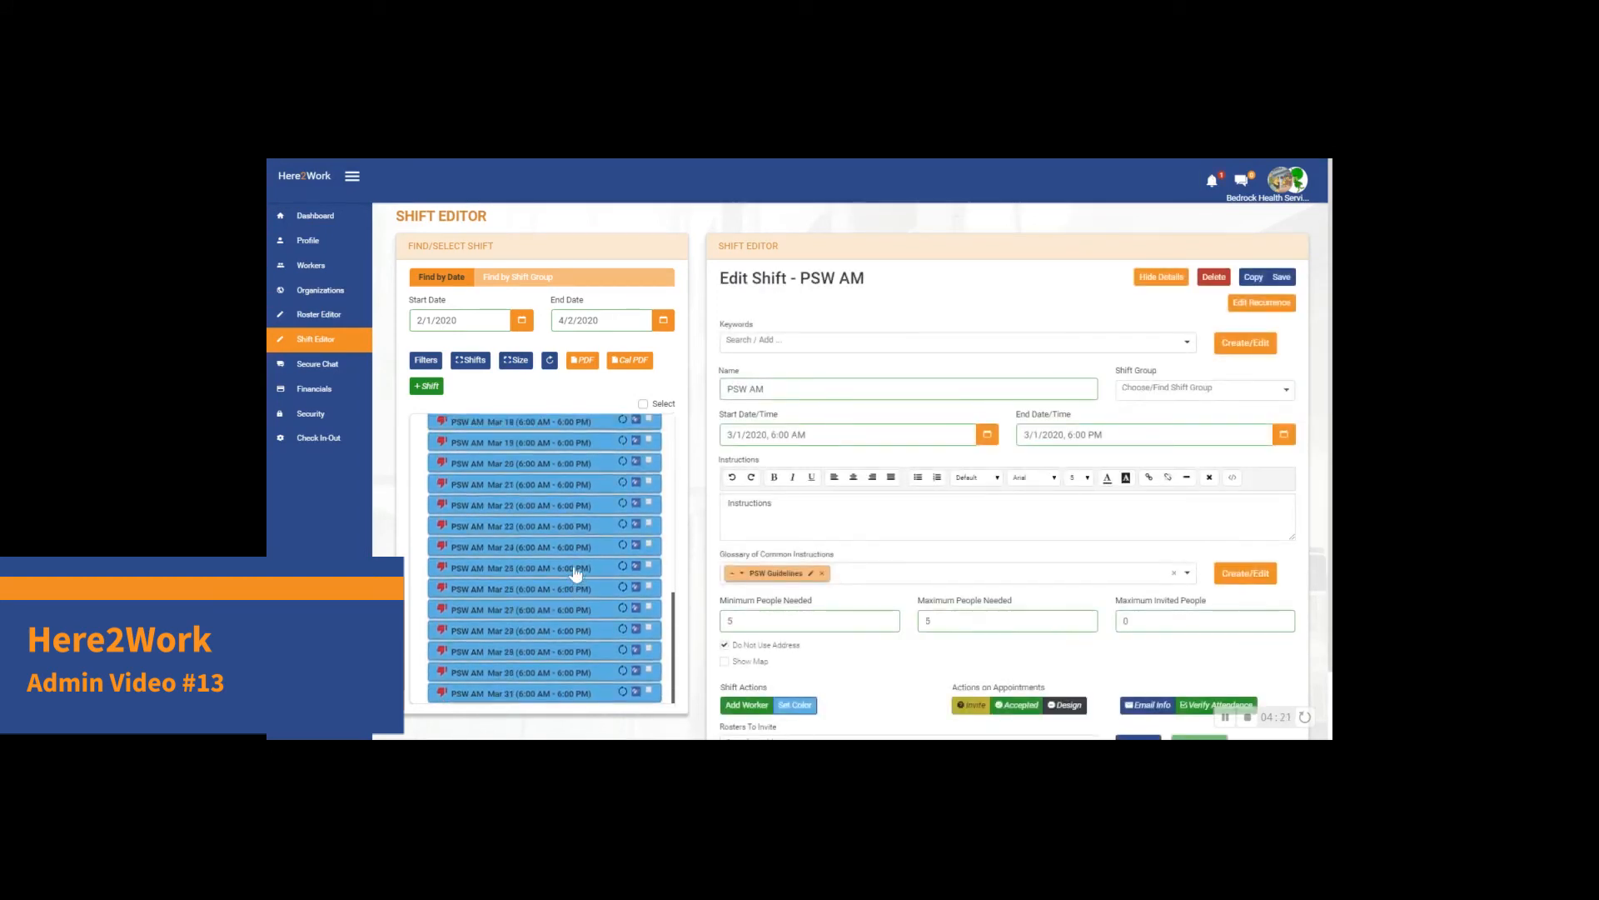
pyautogui.scroll(10, 575, 574)
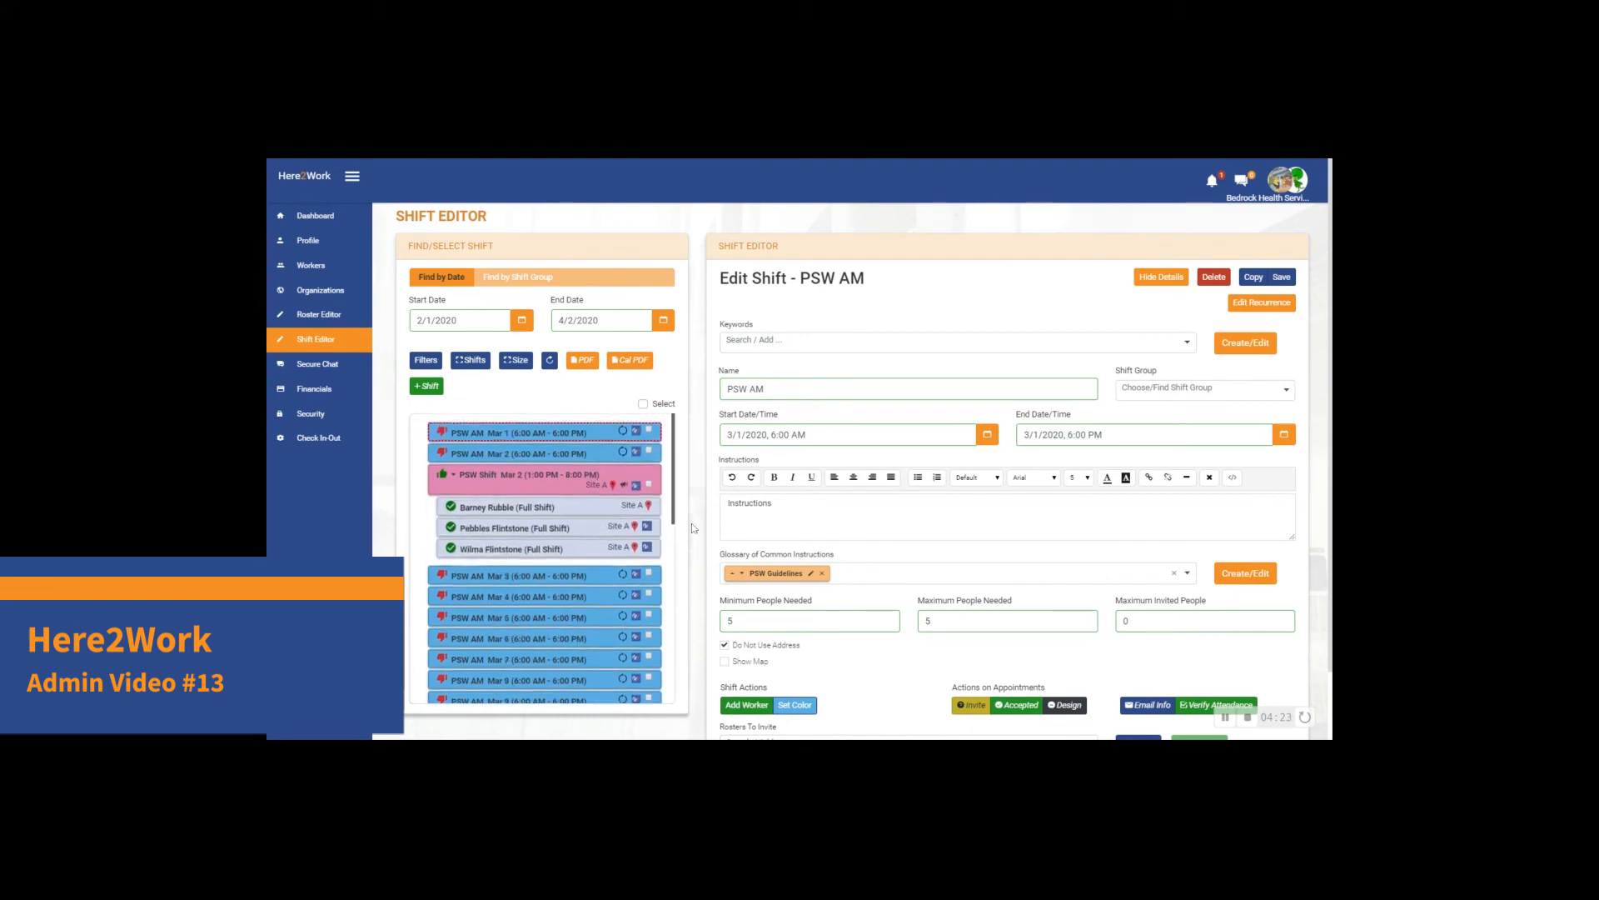
# Step: Add the All PSWs intake roster to the rosters to invite and save the change to the whole shift series
pyautogui.scroll(-1, 716, 583)
pyautogui.click(768, 670)
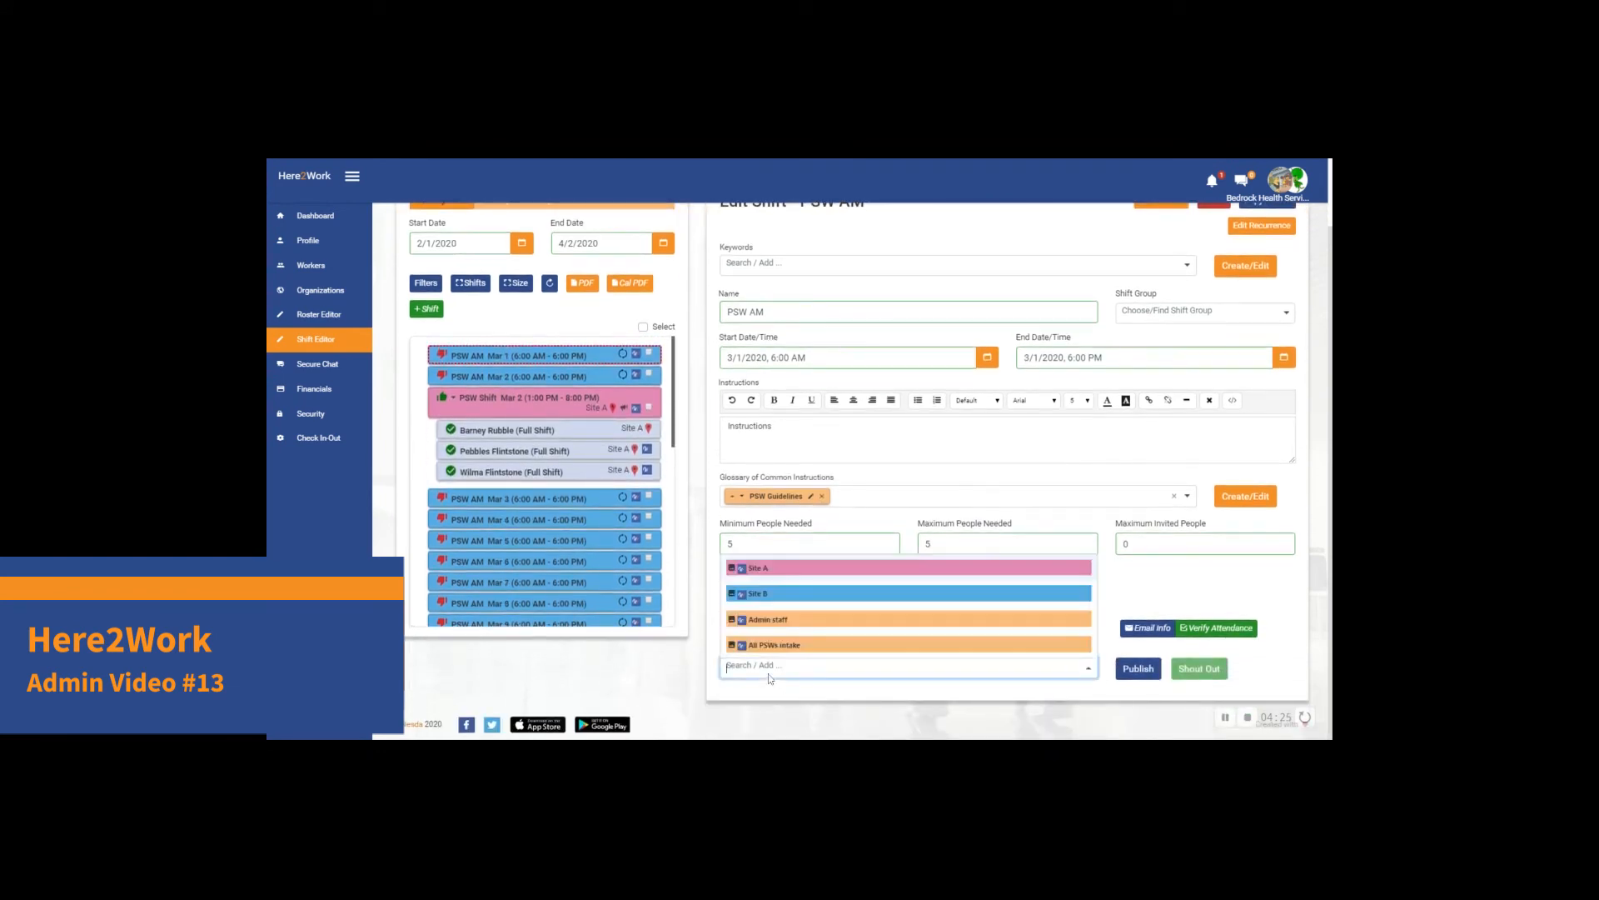
pyautogui.click(808, 647)
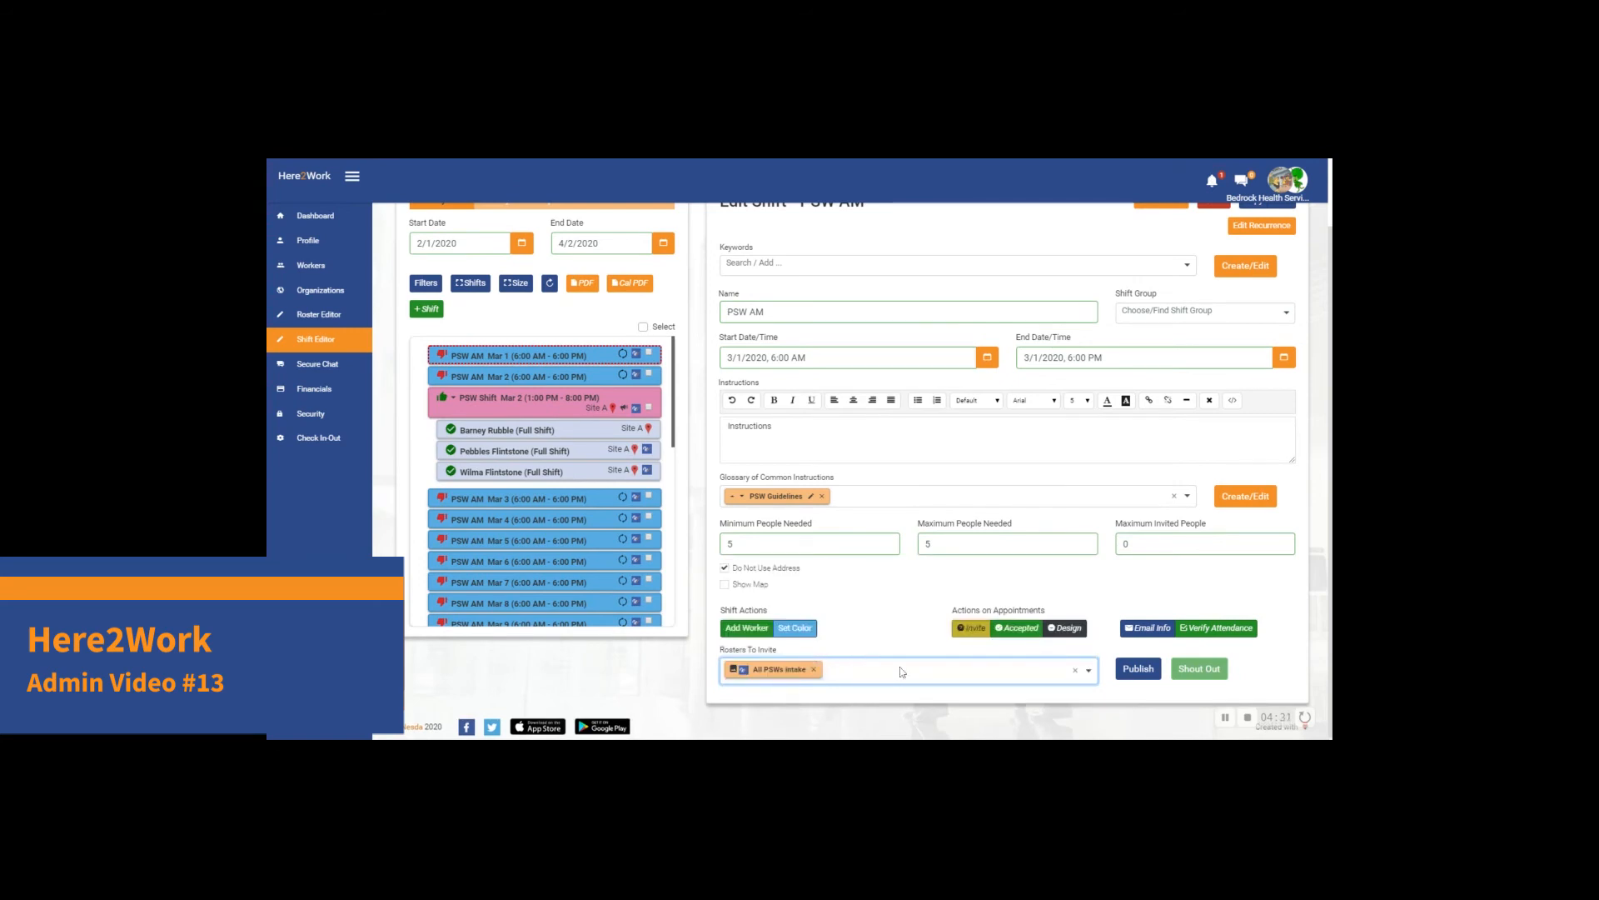
pyautogui.scroll(1, 901, 671)
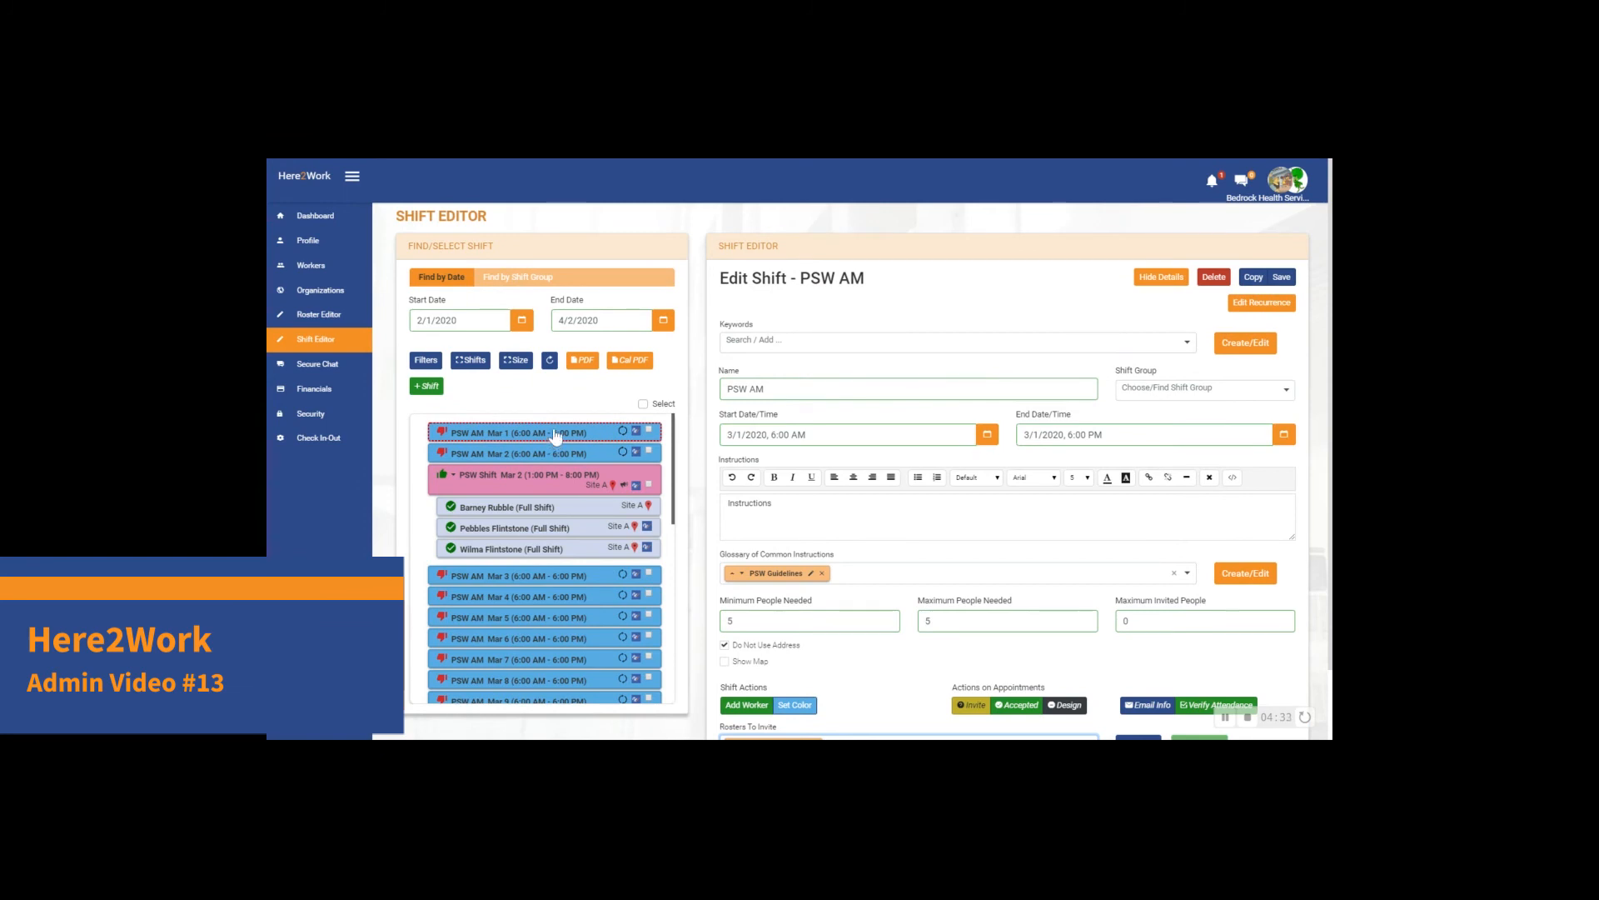
pyautogui.click(1283, 282)
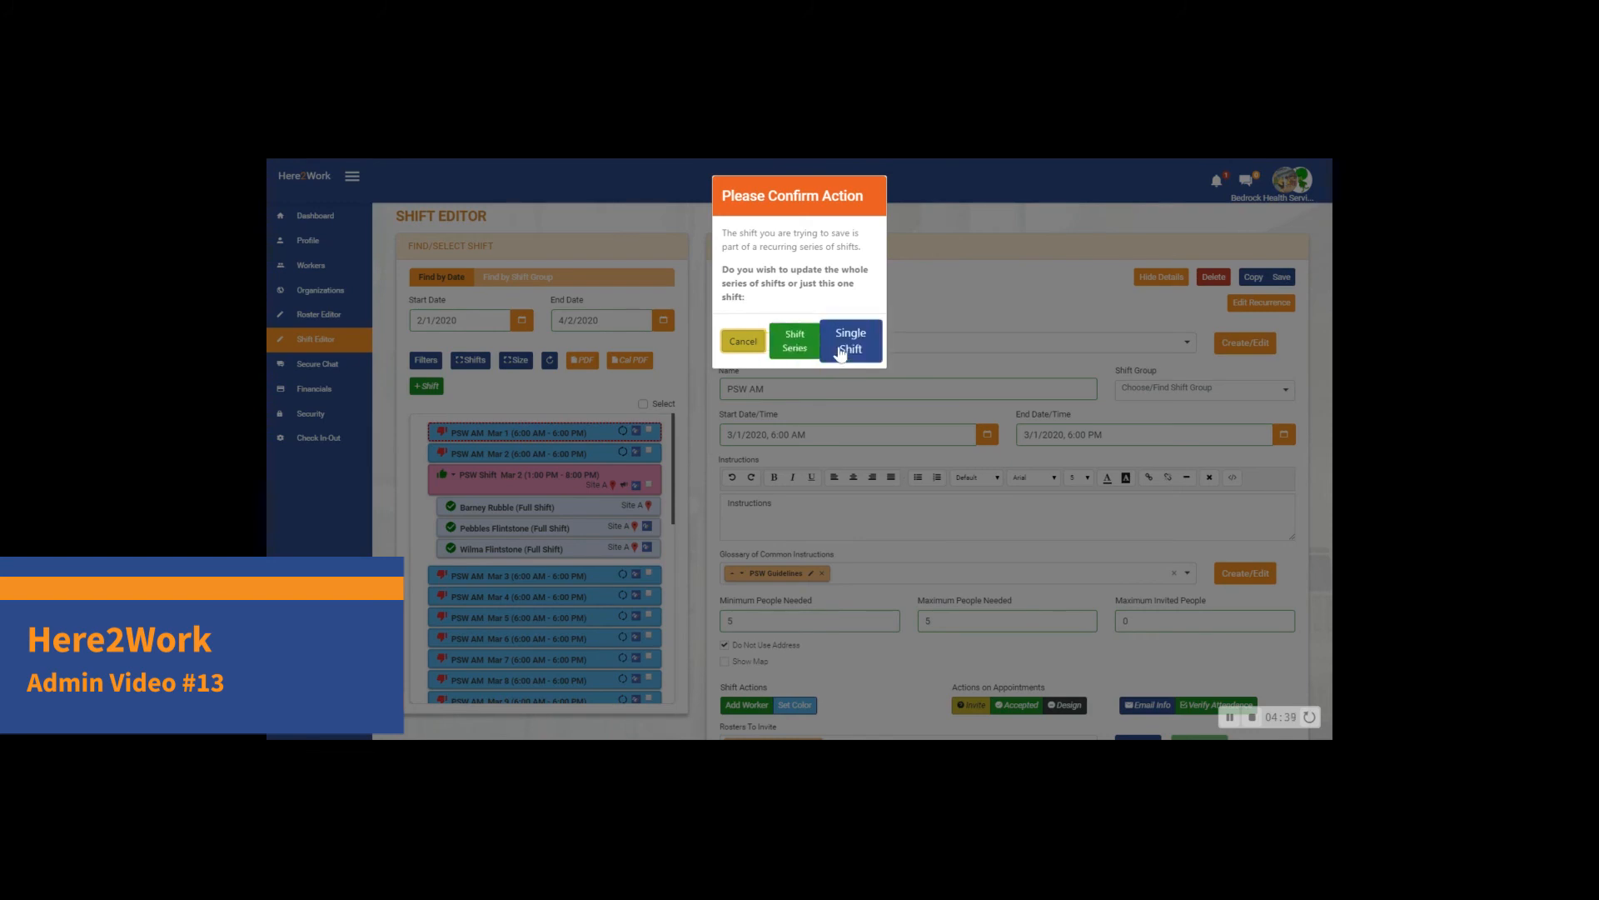
pyautogui.click(794, 357)
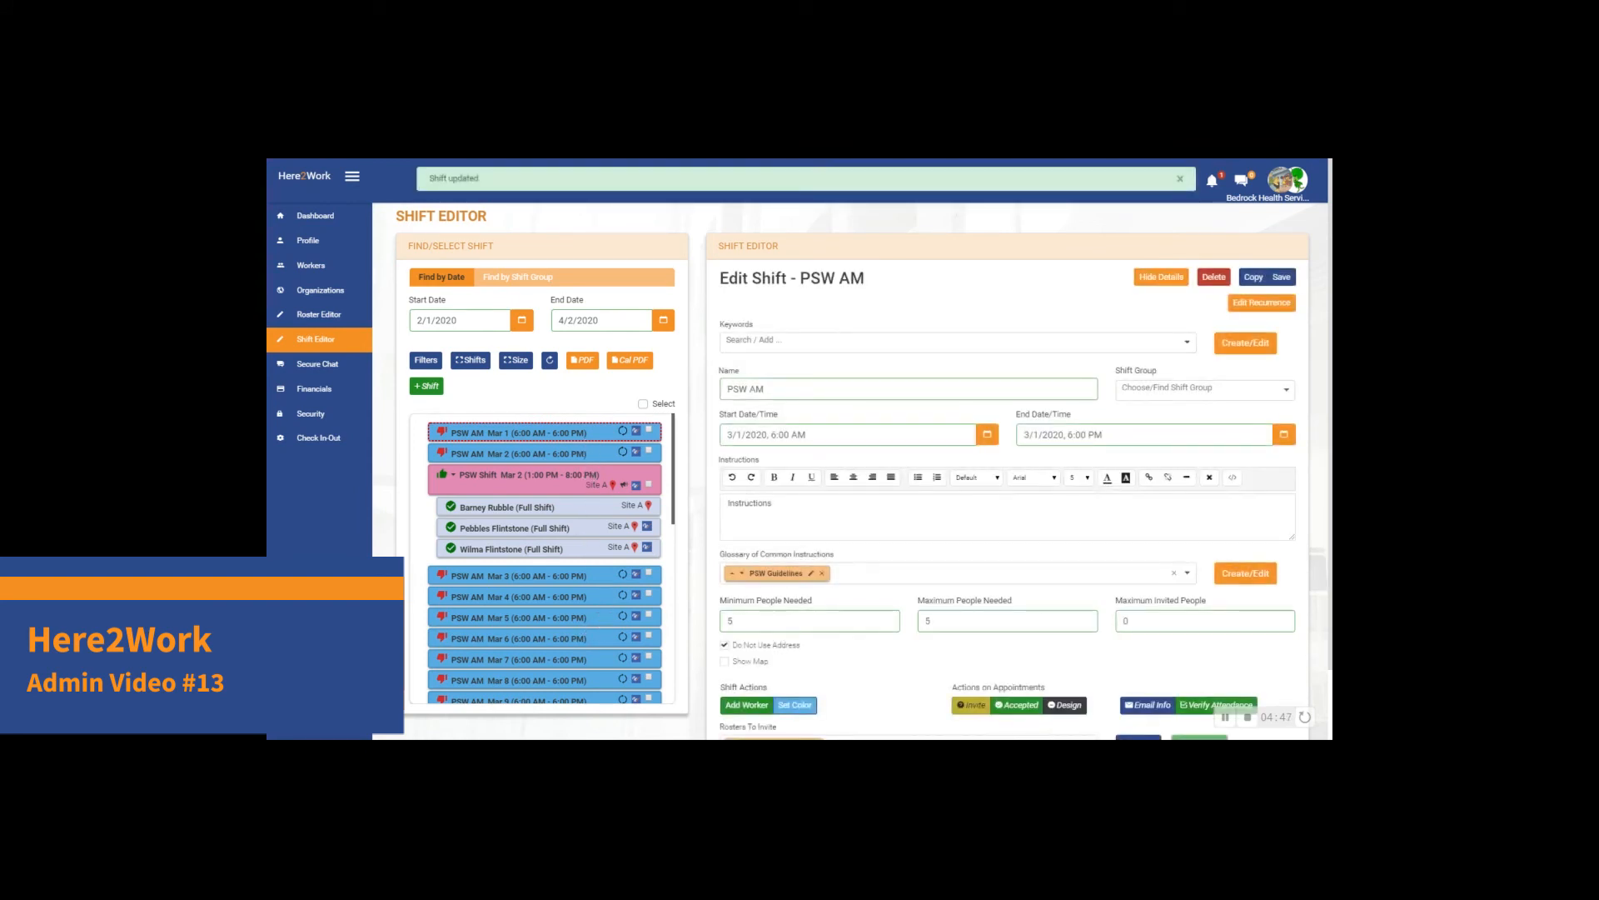
# Step: Open the March 9 and March 29 PSW AM shifts to check that the roster to invite carries across the series
pyautogui.scroll(-2, 608, 620)
pyautogui.scroll(-1, 1030, 660)
pyautogui.scroll(-1, 1030, 661)
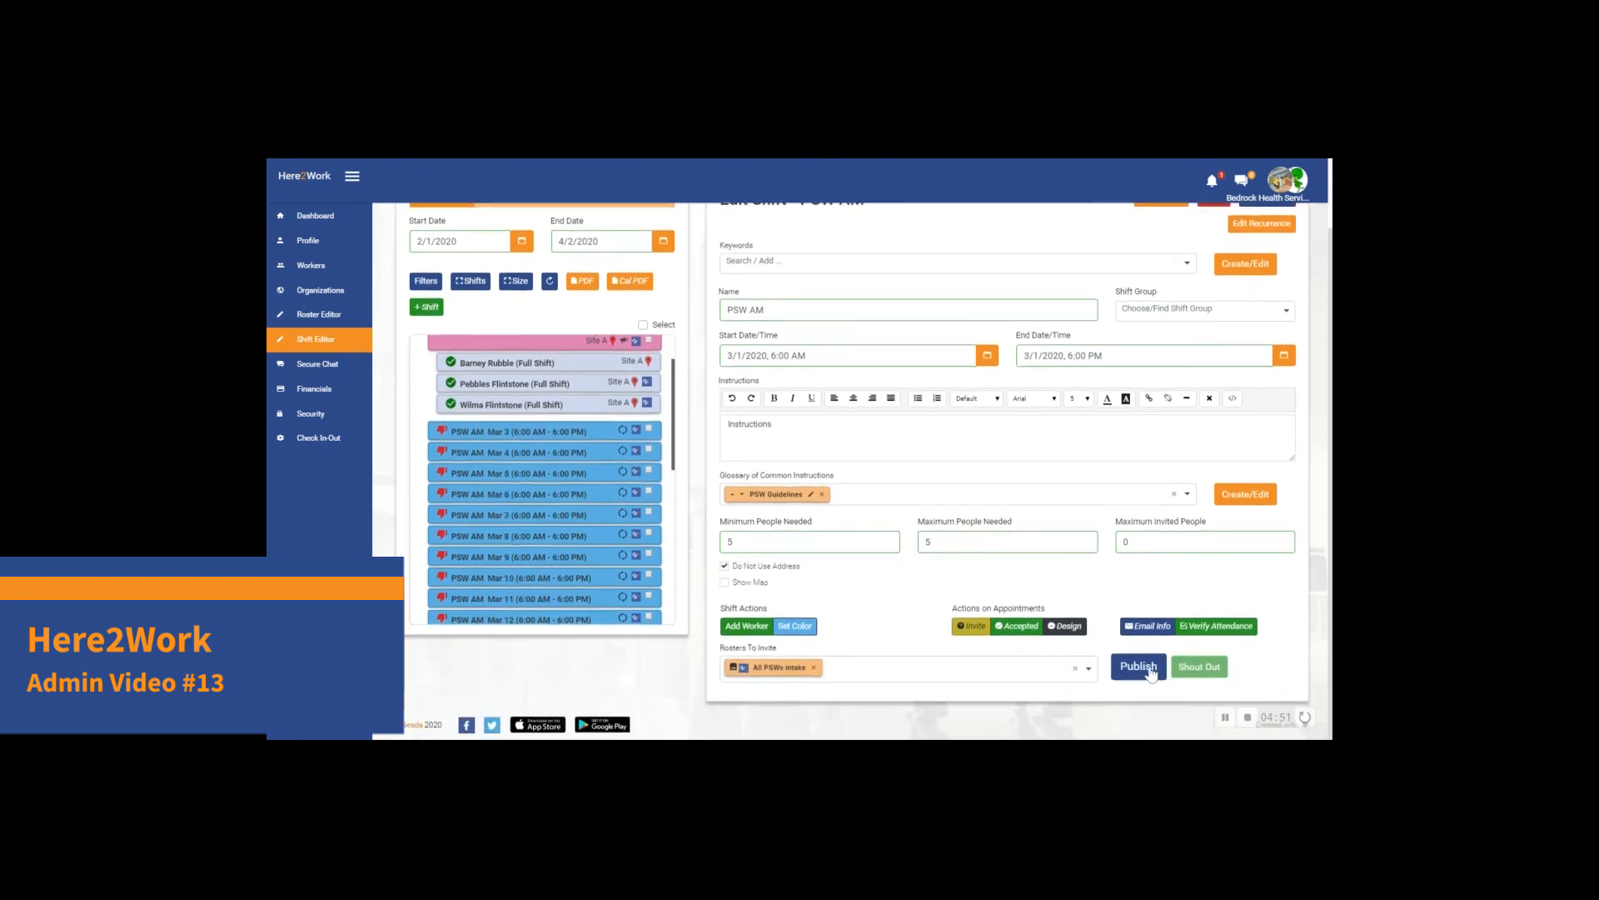
pyautogui.click(523, 564)
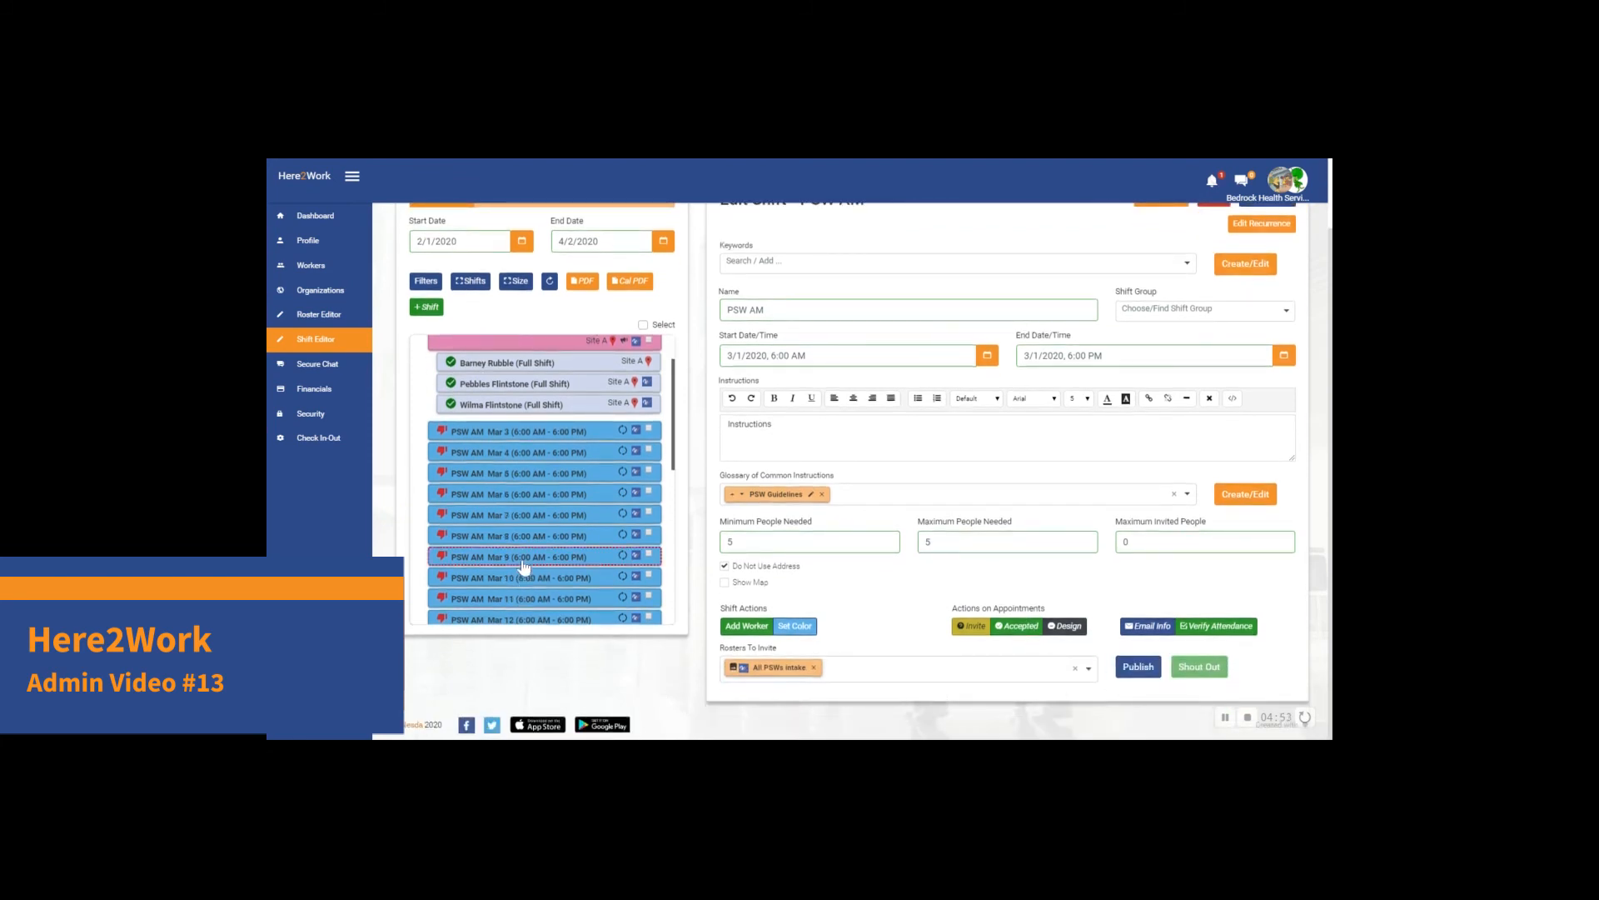
pyautogui.scroll(-5, 524, 564)
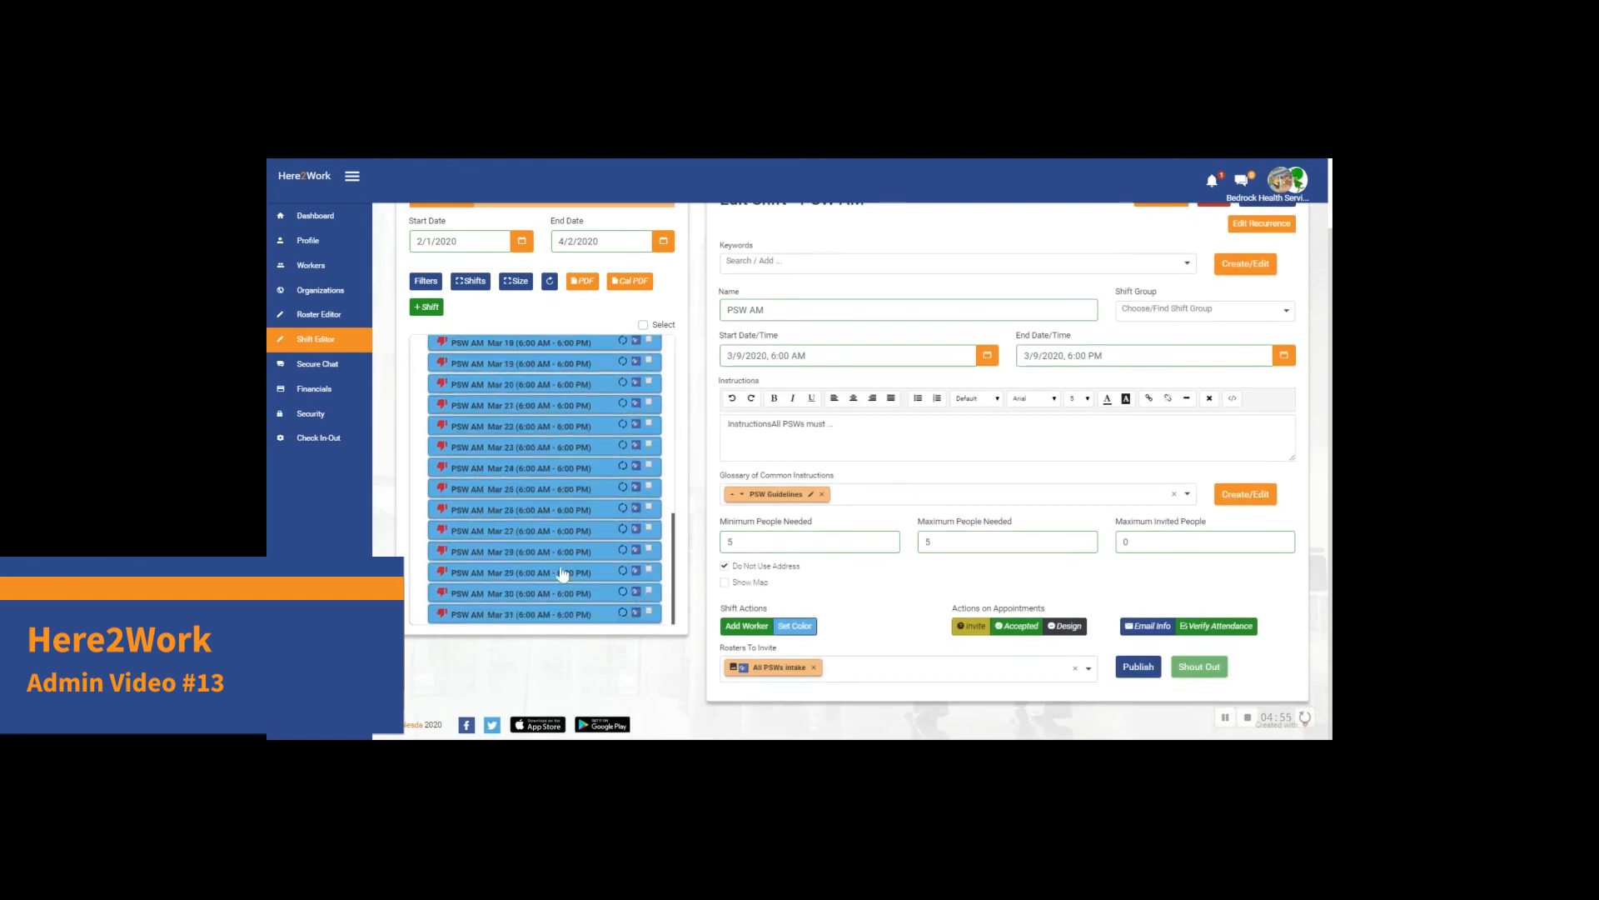
pyautogui.click(563, 574)
pyautogui.scroll(1, 894, 671)
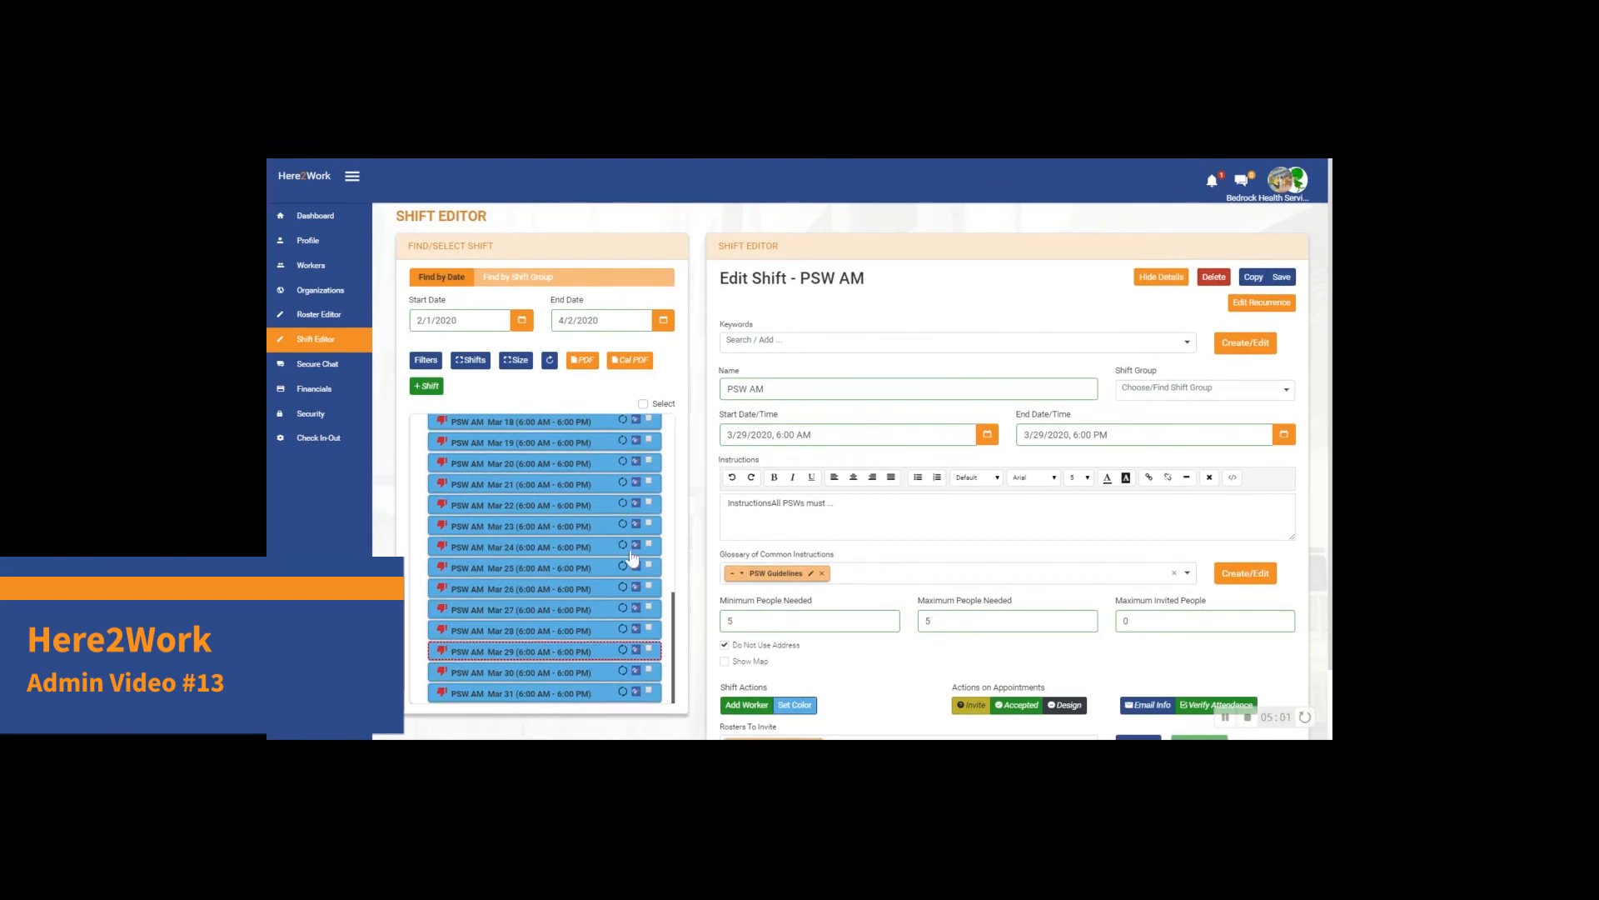
pyautogui.scroll(5, 616, 550)
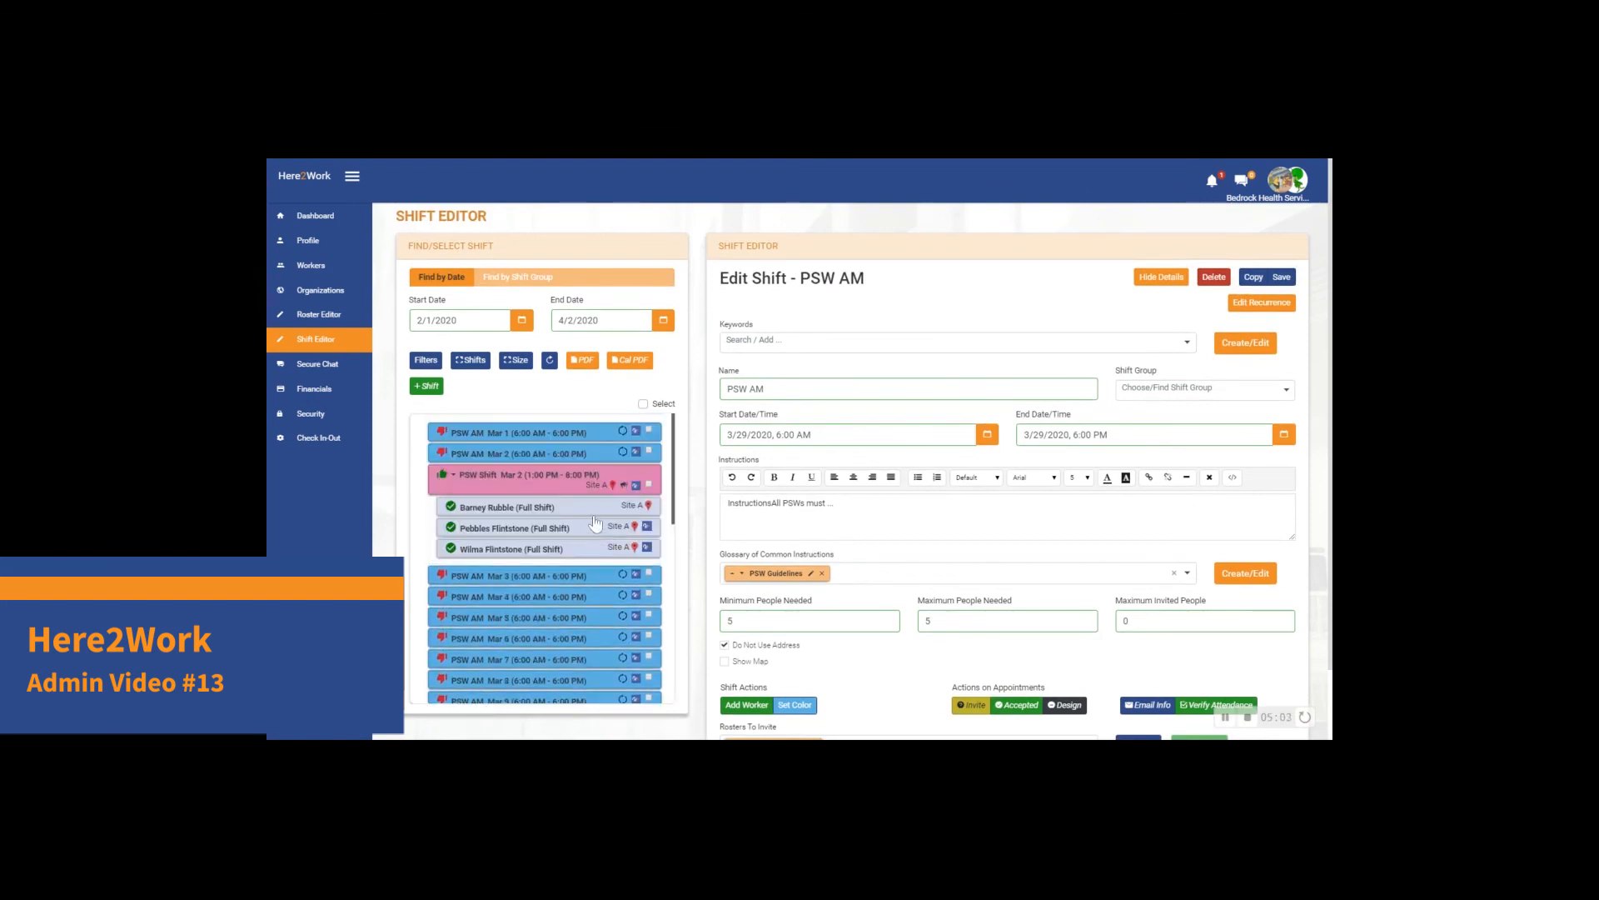